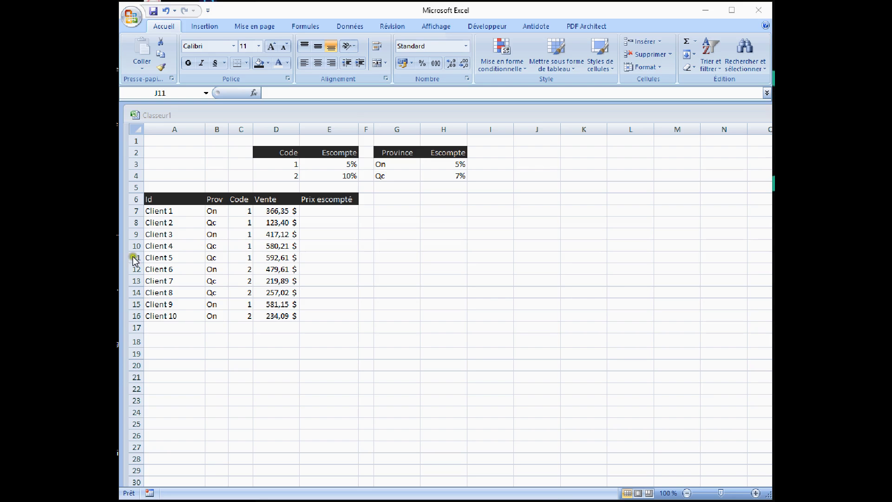
{"action": "left_click", "coordinate": [318, 213]}
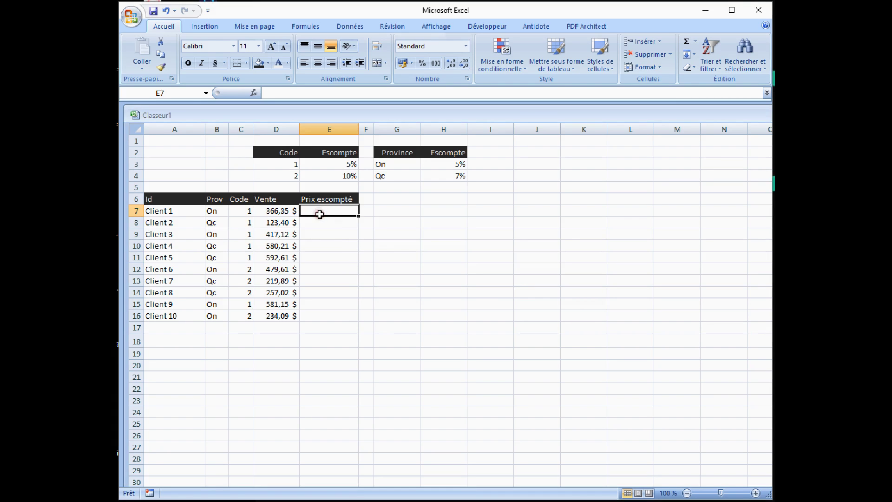
{"action": "type", "text": "=si()"}
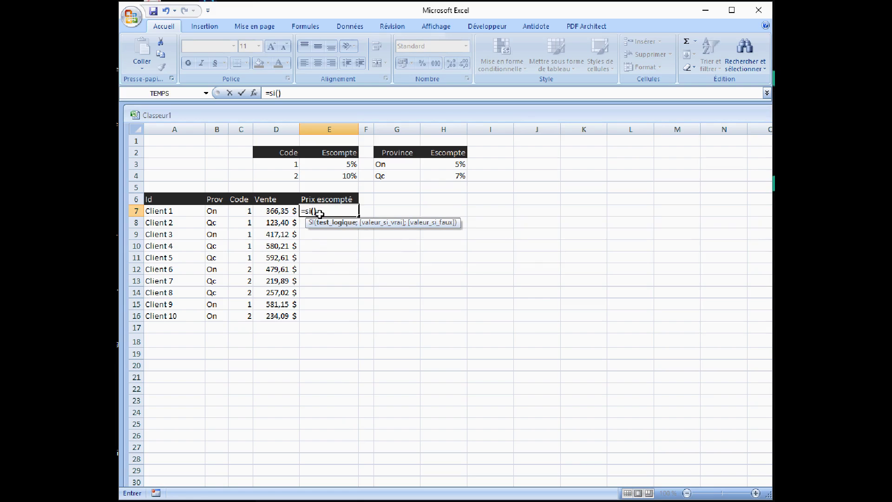
{"action": "key", "text": "Return"}
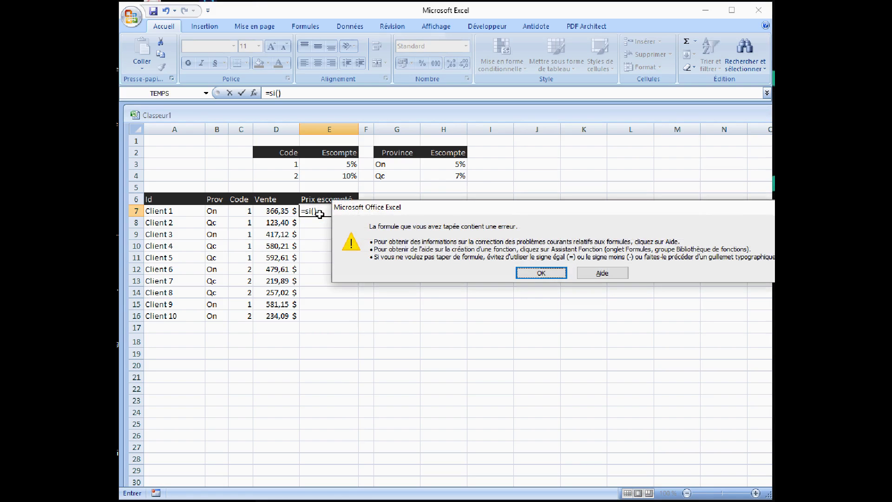
{"action": "key", "text": "Return"}
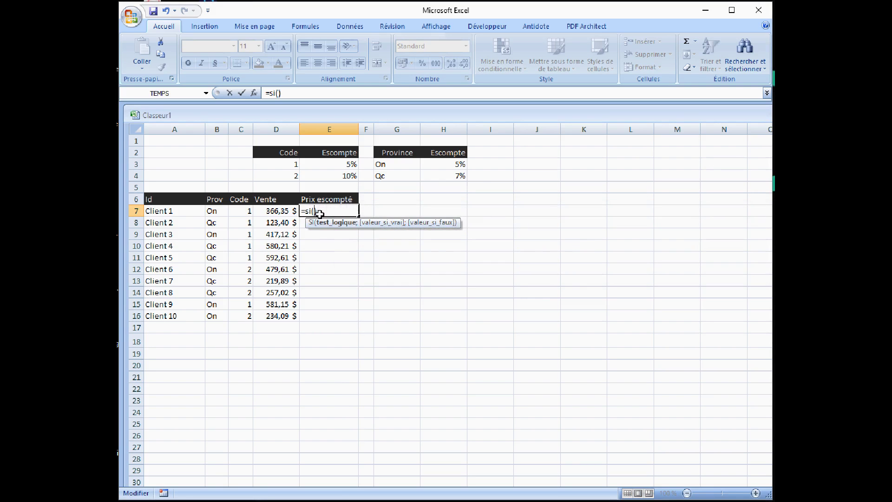
{"action": "key", "text": "Escape"}
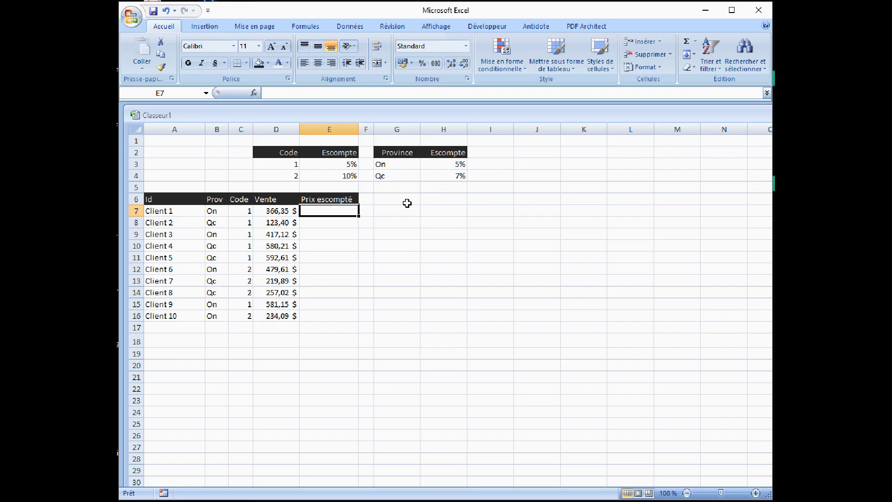
- Insert a large text box over about columns G to N, rows 6 to 29, with font size 12
{"action": "left_click", "coordinate": [210, 28]}
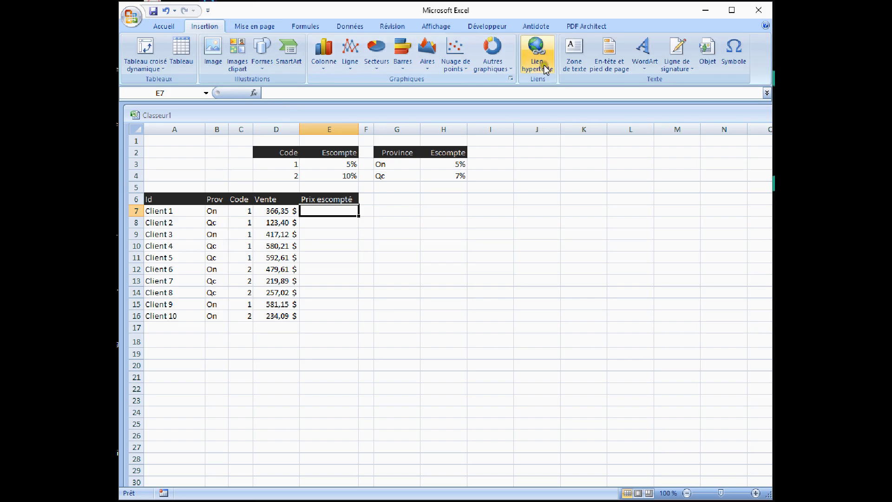
{"action": "left_click", "coordinate": [574, 53]}
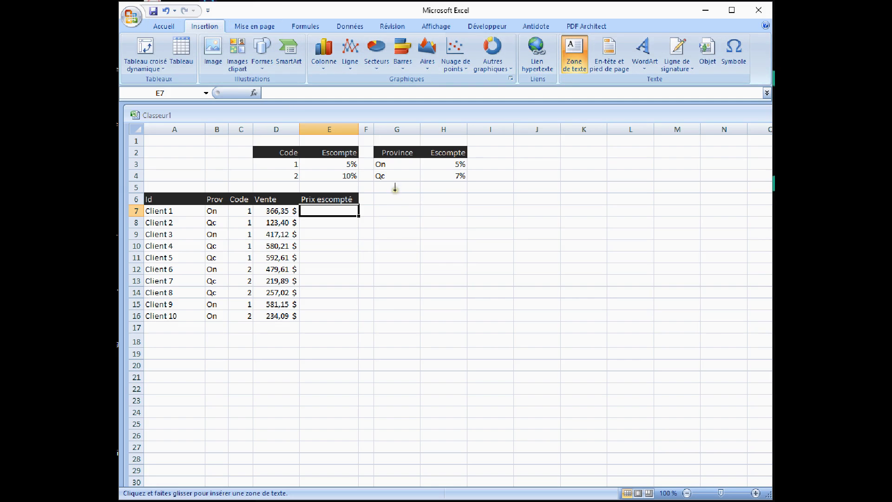
{"action": "left_click_drag", "start_coordinate": [395, 191], "coordinate": [753, 477]}
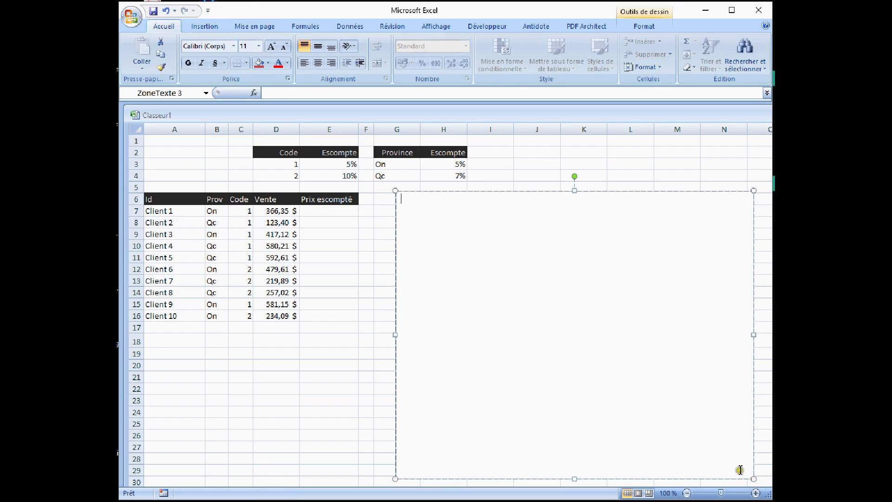
{"action": "left_click", "coordinate": [258, 46]}
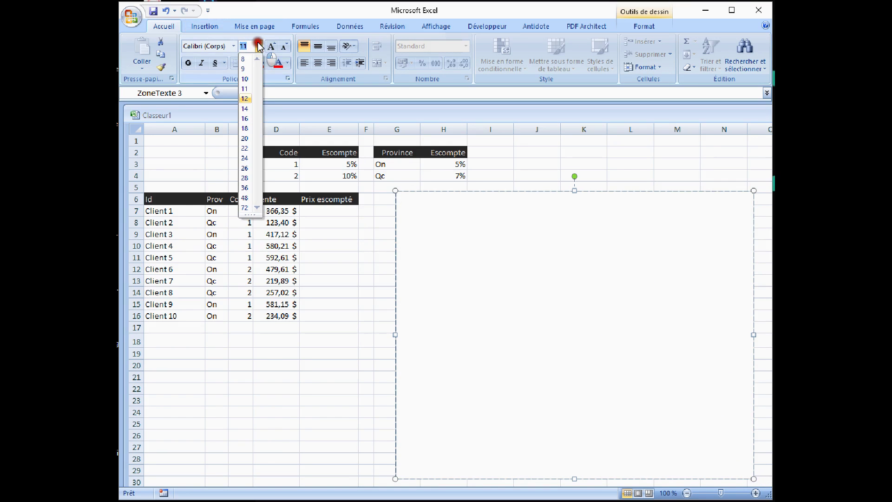
{"action": "left_click", "coordinate": [245, 99]}
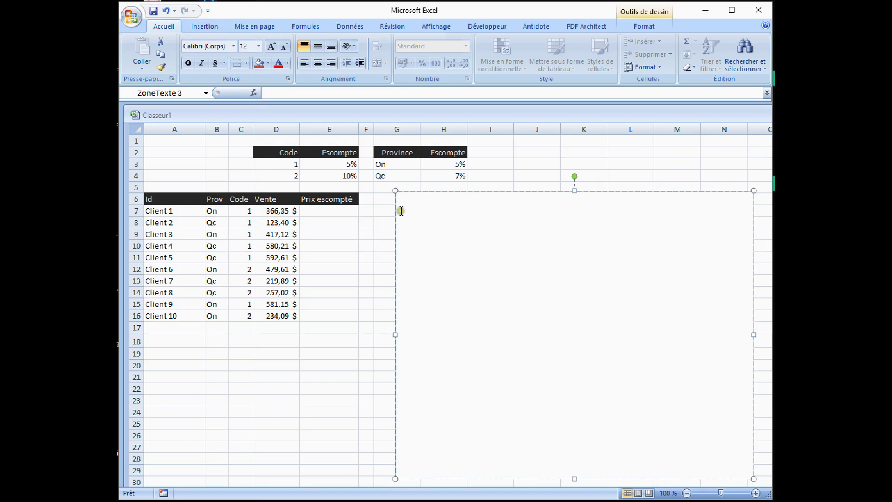
- Write "PE = PV - ESC" in the text box, below an empty first line
{"action": "key", "text": "Return"}
{"action": "type", "text": "PE = PV - esc"}
{"action": "key", "text": "BackSpace"}
{"action": "key", "text": "BackSpace"}
{"action": "key", "text": "BackSpace"}
{"action": "type", "text": "ESC"}
- Add the line "ESC = ESC(code)+ESC(Prov)" under the PE formula in the text box
{"action": "type", "text": "ESC ="}
{"action": "type", "text": " ESC"}
{"action": "type", "text": "("}
{"action": "type", "text": "code)"}
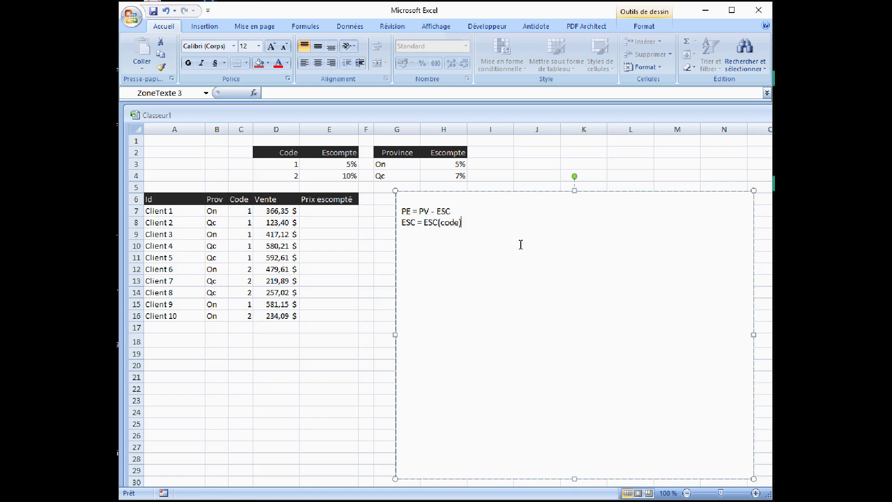
{"action": "type", "text": "+ESC"}
{"action": "type", "text": "()"}
{"action": "type", "text": "Prov"}
{"action": "key", "text": "BackSpace"}
- Set the font size of the PE and ESC formula lines to 14
{"action": "left_click_drag", "start_coordinate": [518, 222], "coordinate": [380, 201]}
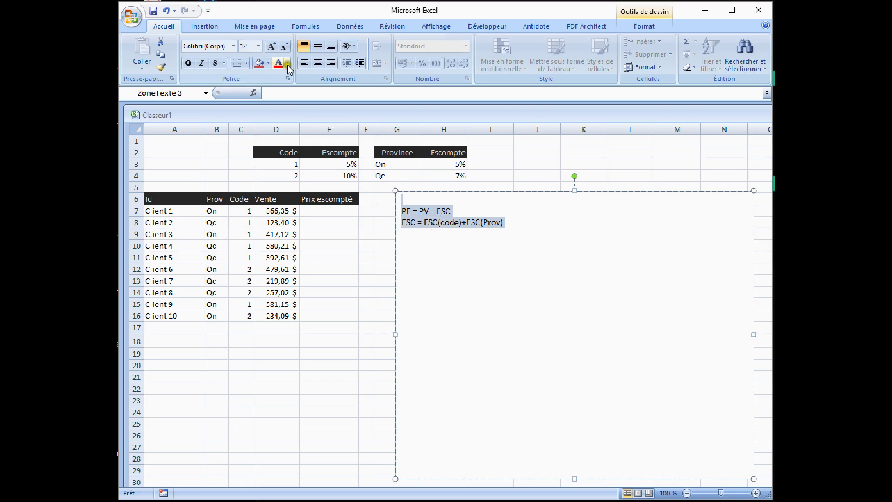
{"action": "left_click", "coordinate": [257, 47]}
{"action": "left_click", "coordinate": [244, 110]}
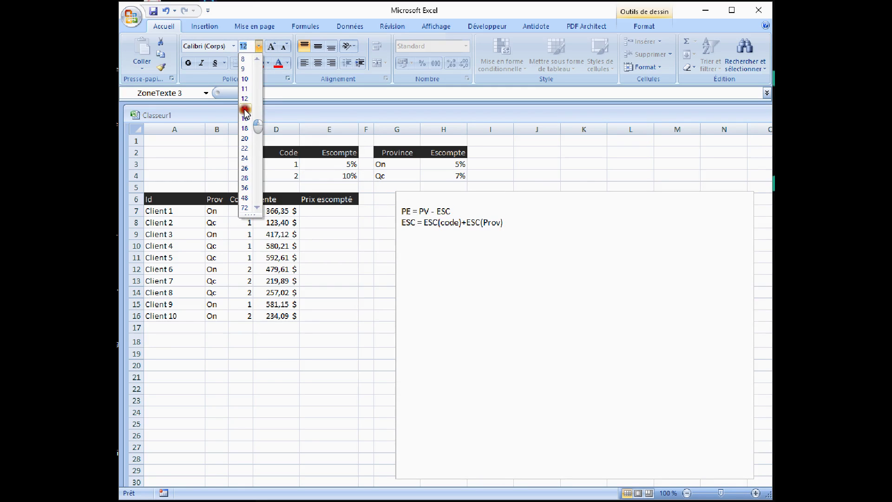
{"action": "left_click", "coordinate": [505, 221]}
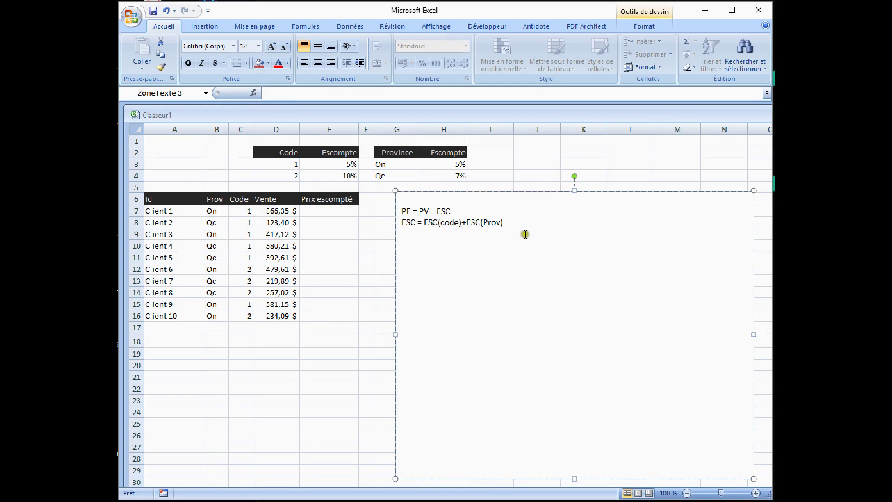
{"action": "left_click_drag", "start_coordinate": [518, 221], "coordinate": [395, 203]}
{"action": "left_click", "coordinate": [258, 46]}
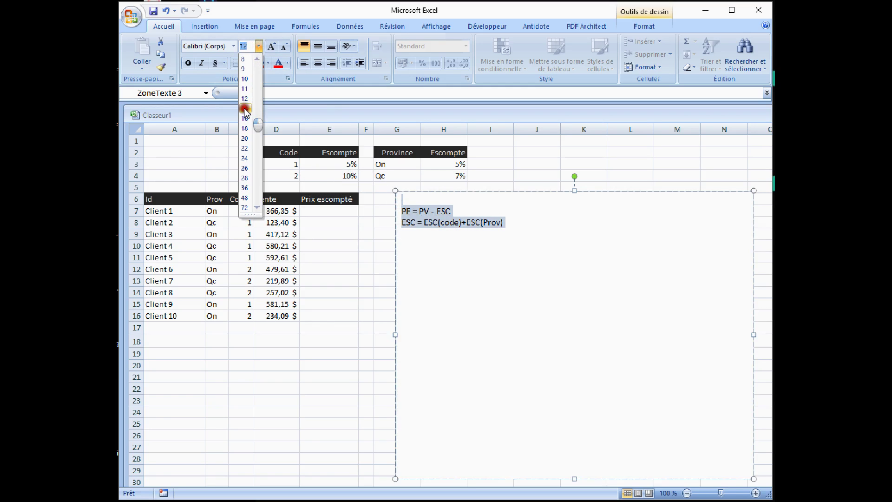
{"action": "left_click", "coordinate": [246, 113]}
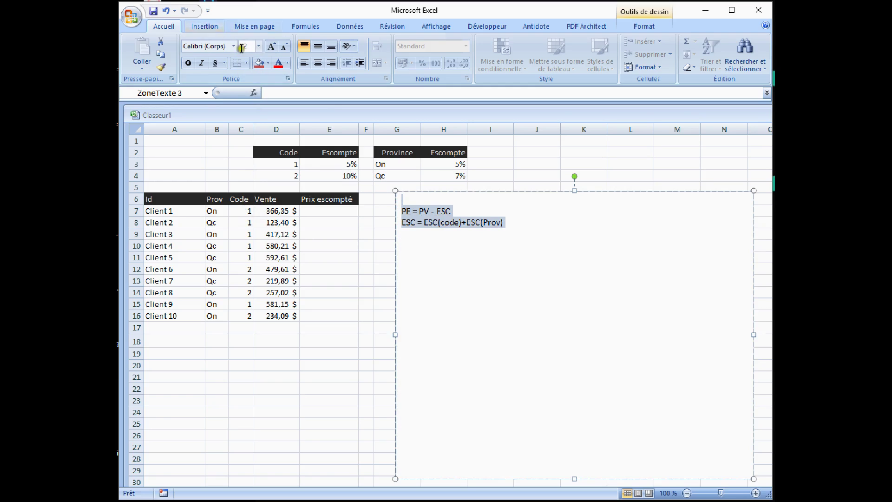
{"action": "left_click", "coordinate": [259, 46]}
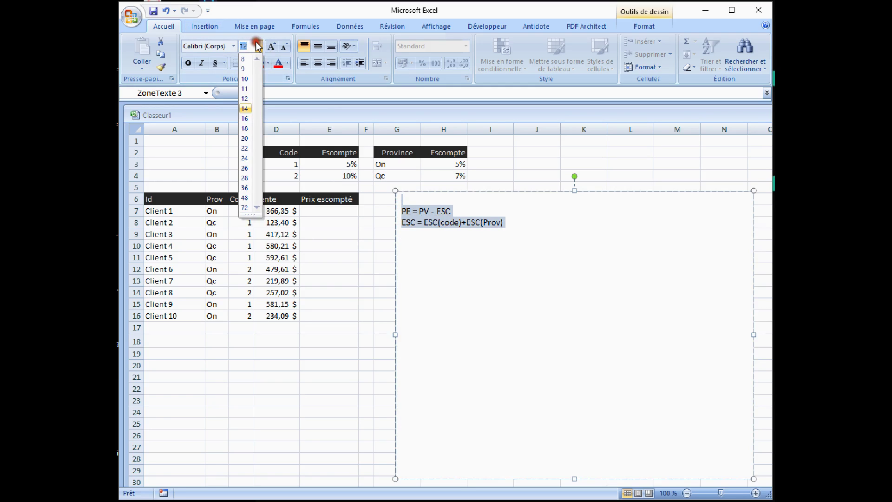
{"action": "left_click", "coordinate": [246, 120]}
{"action": "left_click", "coordinate": [525, 228]}
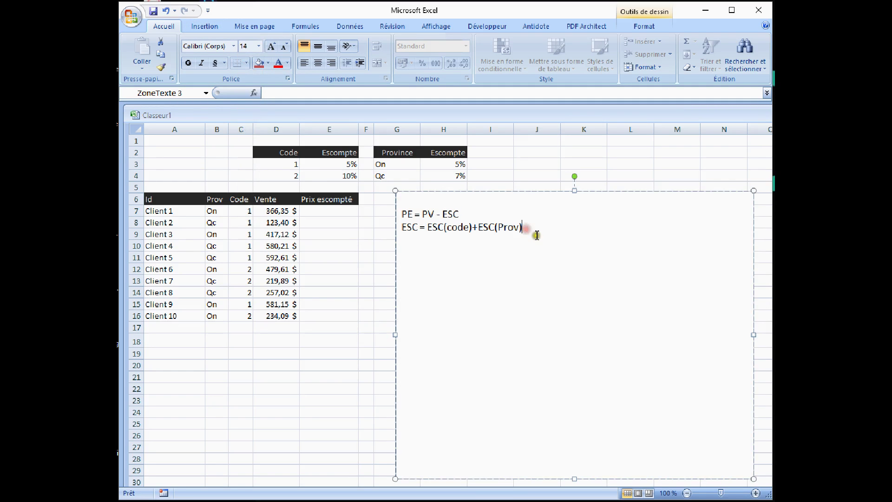
- After a blank line, add the heading "ESC(code)" and the indented condition "SI code = 1" beneath it
{"action": "key", "text": "Return"}
{"action": "type", "text": "ESC(code)"}
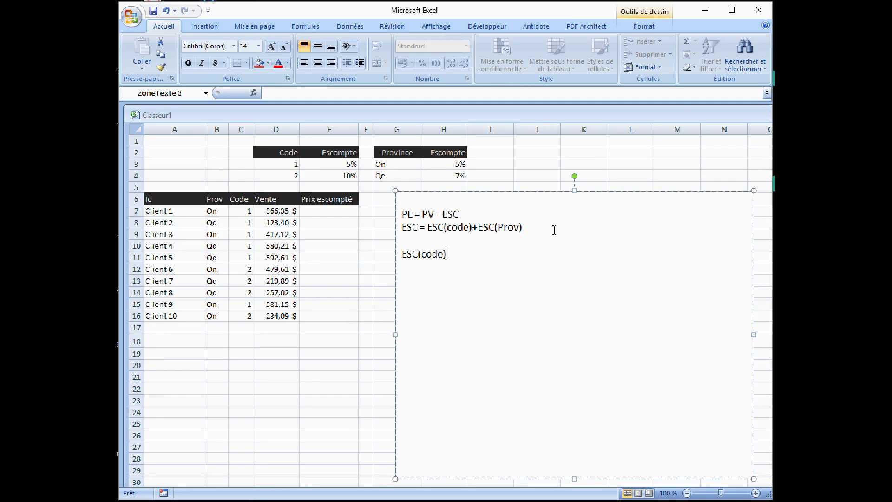
{"action": "key", "text": "Return"}
{"action": "key", "text": "Tab"}
{"action": "type", "text": "SI code"}
{"action": "key", "text": "BackSpace"}
{"action": "key", "text": "BackSpace"}
{"action": "type", "text": "de = 1"}
- Add the indented lines "alors 5%" and "sinon 10%" under the code condition, spacing the percentages so they line up
{"action": "key", "text": "Tab"}
{"action": "type", "text": "alors 5%"}
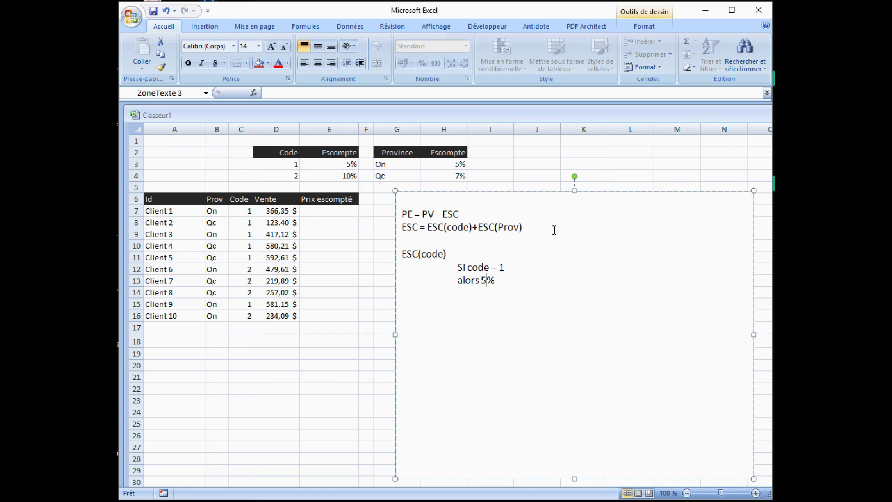
{"action": "key", "text": "Left"}
{"action": "key", "text": "Right"}
{"action": "key", "text": "Return"}
{"action": "type", "text": "si"}
{"action": "type", "text": "non"}
{"action": "type", "text": " 10%"}
- Add the line "si(c7=$d$3;$e$3;$e$4)" under the code rule and change "SI" to "Si" in its condition
{"action": "type", "text": "si()"}
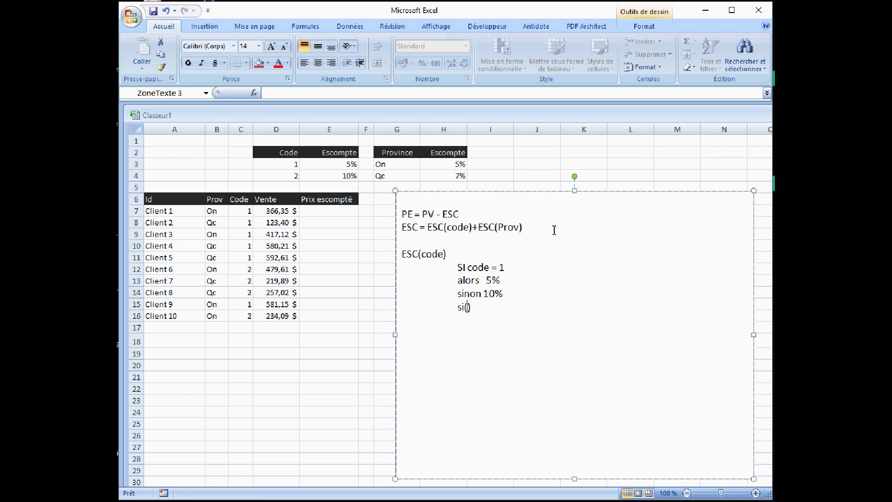
{"action": "type", "text": "c7=$d$3;"}
{"action": "type", "text": "$e$3"}
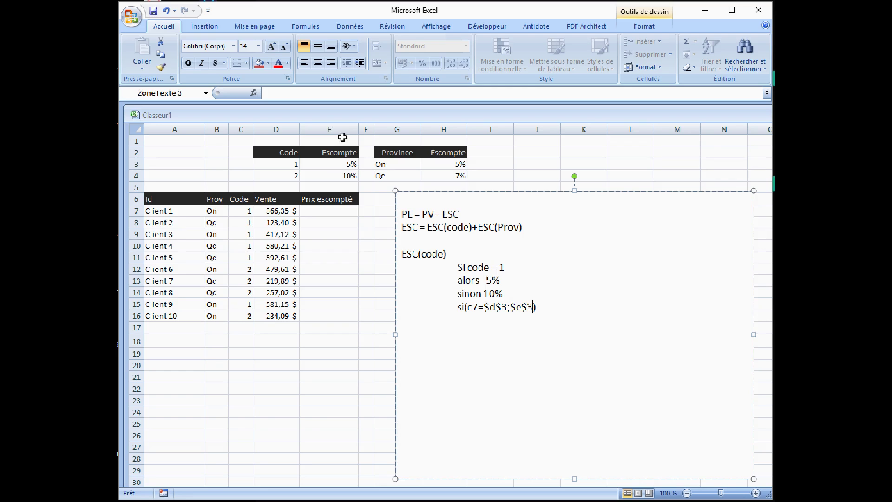
{"action": "type", "text": ";/"}
{"action": "key", "text": "BackSpace"}
{"action": "type", "text": "$"}
{"action": "type", "text": "e"}
{"action": "type", "text": "$"}
{"action": "type", "text": "4"}
{"action": "key", "text": "End"}
{"action": "left_click", "coordinate": [465, 267]}
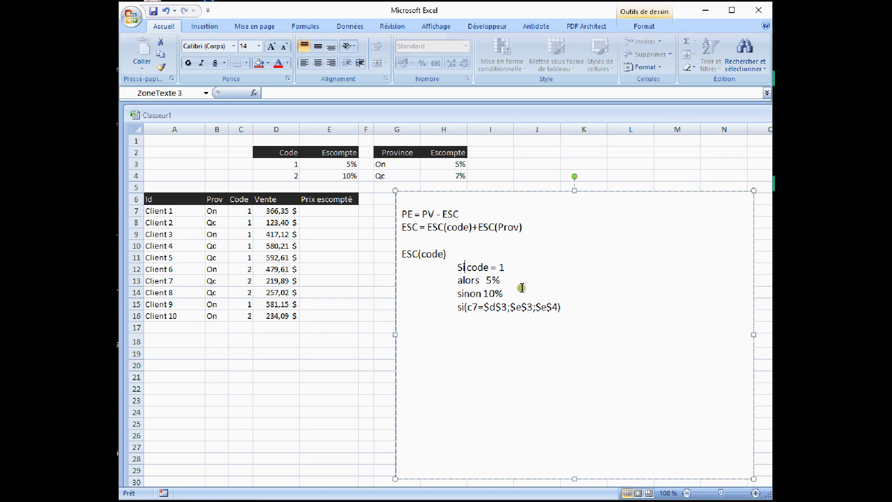
- After a blank line, add the heading "ESC(Prov)" and paste a copy of the four ESC(code) rule lines under it
{"action": "left_click", "coordinate": [565, 306]}
{"action": "key", "text": "Return"}
{"action": "key", "text": "Return"}
{"action": "type", "text": "ESC(Prov)"}
{"action": "left_click_drag", "start_coordinate": [588, 307], "coordinate": [360, 270]}
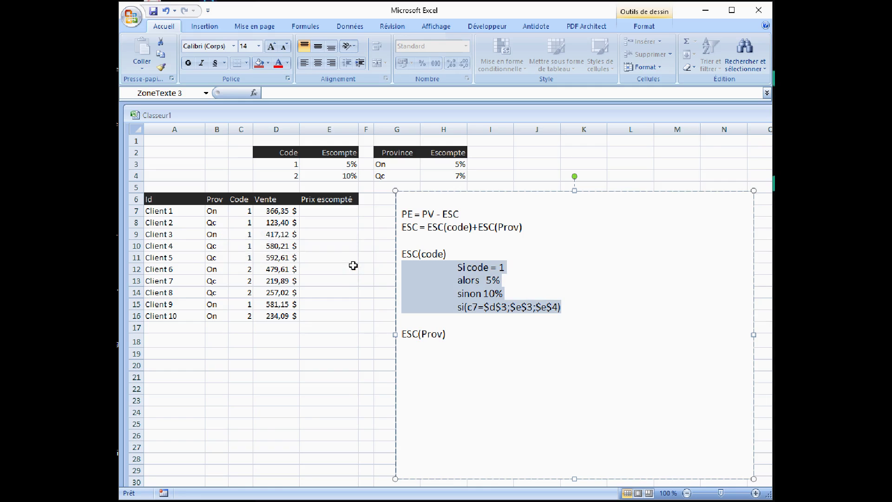
{"action": "key", "text": "ctrl+c"}
{"action": "key", "text": "Down"}
{"action": "key", "text": "ctrl+v"}
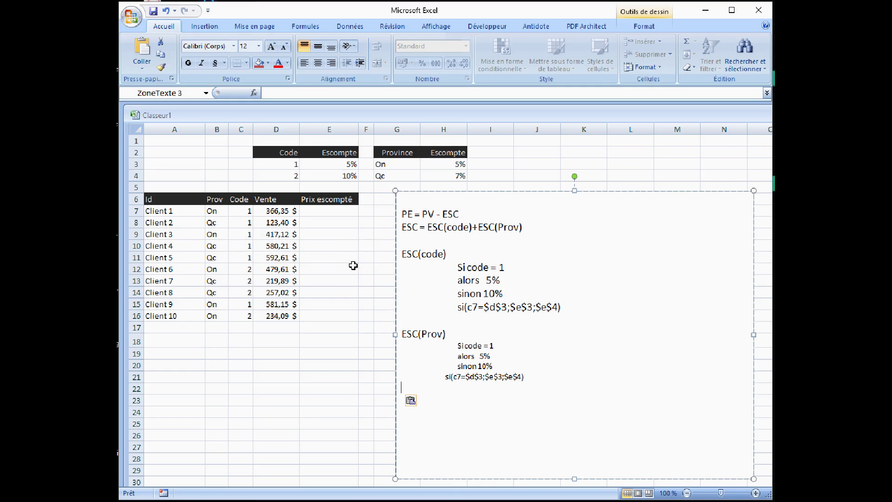
- Set the font size of the pasted lines under ESC(Prov) to 14
{"action": "left_click_drag", "start_coordinate": [539, 382], "coordinate": [363, 348]}
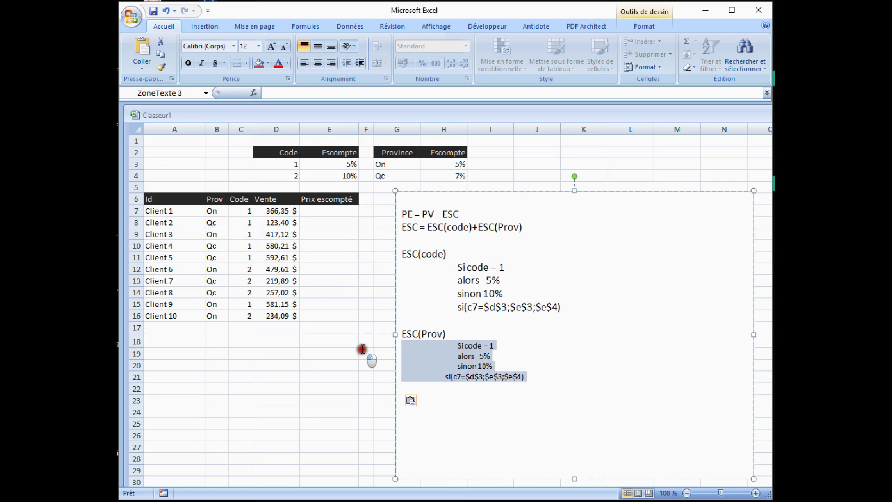
{"action": "left_click", "coordinate": [259, 46]}
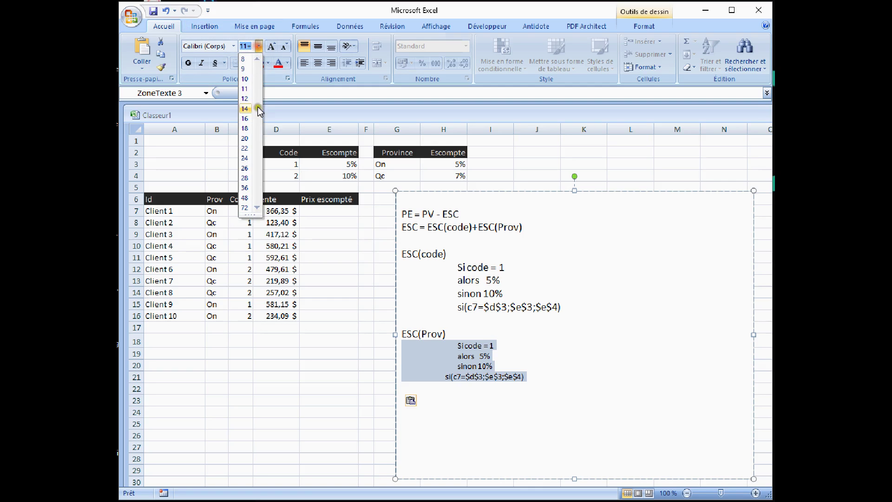
{"action": "left_click", "coordinate": [244, 118]}
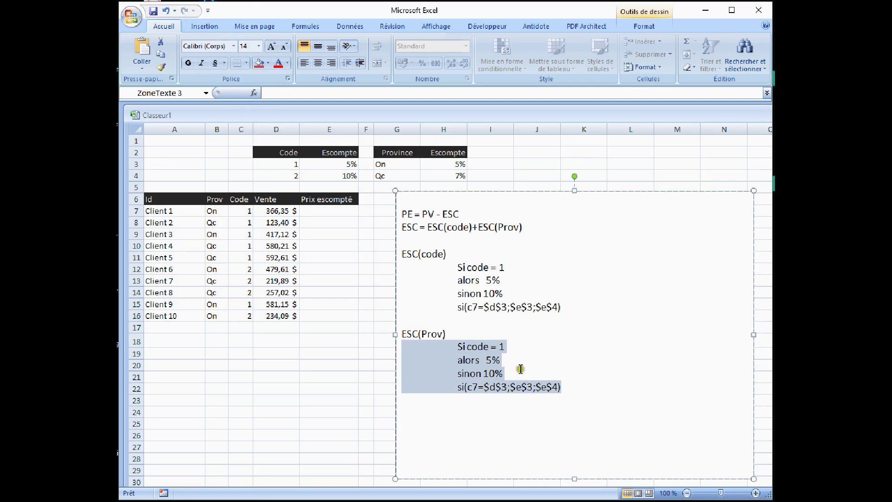
- Change the condition under ESC(Prov) to read Si prov = "On"
{"action": "left_click", "coordinate": [526, 346]}
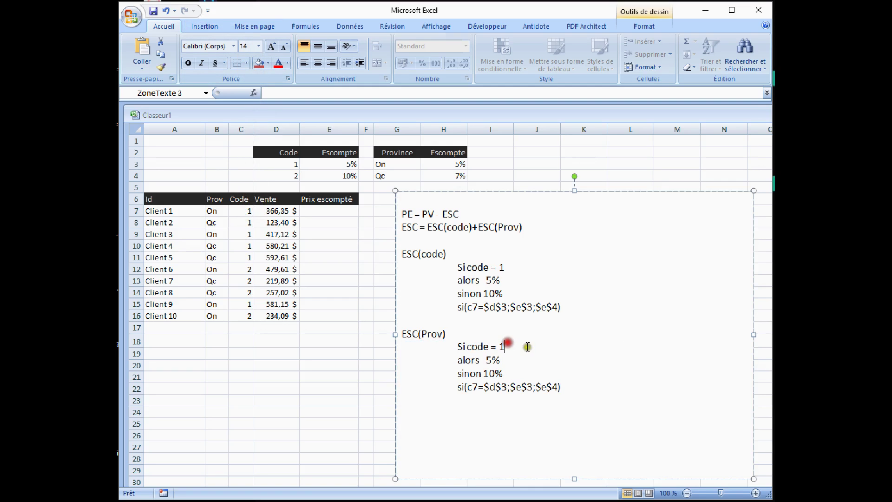
{"action": "double_click", "coordinate": [478, 347]}
{"action": "key", "text": "Delete"}
{"action": "type", "text": "prov"}
{"action": "key", "text": "BackSpace"}
{"action": "type", "text": "\"\""}
{"action": "type", "text": "On"}
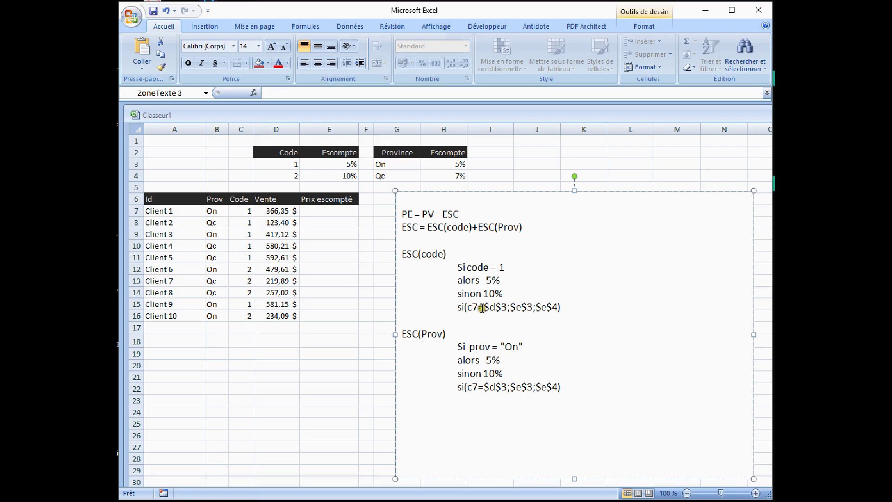
- Change the "sinon" percentage under ESC(Prov) to 7 %
{"action": "left_click", "coordinate": [495, 373]}
{"action": "key", "text": "BackSpace"}
{"action": "key", "text": "BackSpace"}
{"action": "type", "text": "7"}
- Edit the formula under ESC(Prov) to read "si(b7=$g$3;$h$3;$h$4)"
{"action": "left_click", "coordinate": [472, 387]}
{"action": "key", "text": "Delete"}
{"action": "type", "text": "b"}
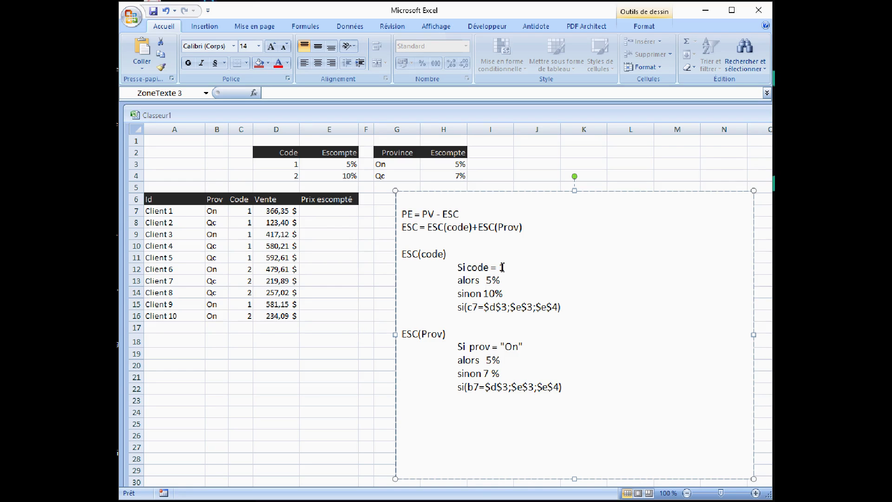
{"action": "key", "text": "BackSpace"}
{"action": "type", "text": "g"}
{"action": "key", "text": "BackSpace"}
{"action": "type", "text": "h"}
{"action": "key", "text": "BackSpace"}
{"action": "type", "text": "h"}
{"action": "left_click", "coordinate": [575, 386]}
{"action": "key", "text": "Return"}
- Change the ESC formula line to "ESC = PV*(ESC(code)+ESC(Prov))"
{"action": "left_click", "coordinate": [427, 228]}
{"action": "type", "text": "PV"}
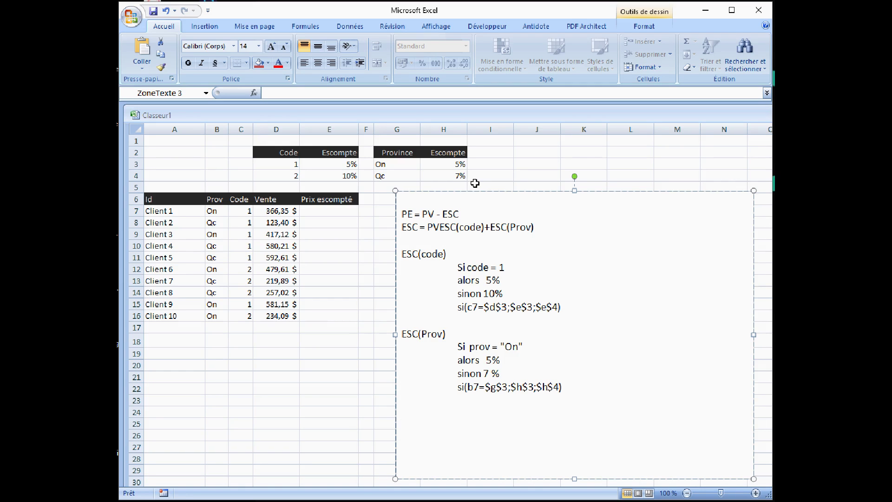
{"action": "type", "text": "*("}
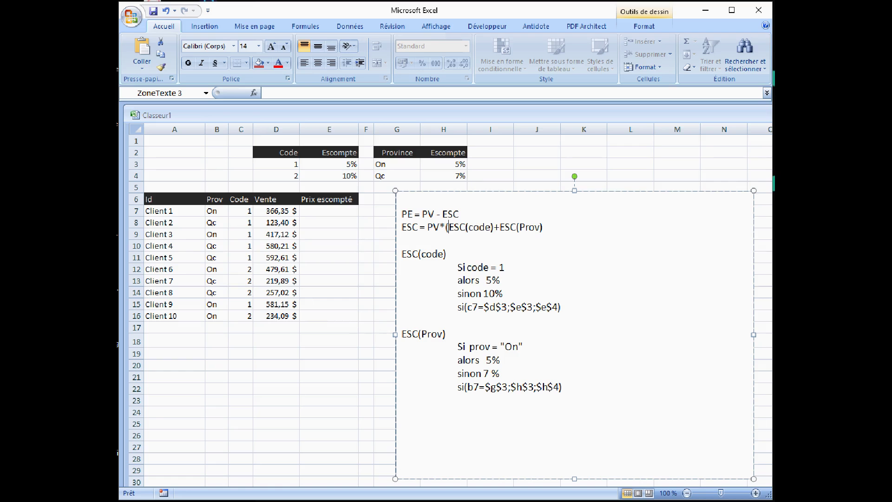
{"action": "left_click", "coordinate": [552, 227]}
- Add an indented numeric example line "100*(5%+10%)" directly below the ESC formula
{"action": "key", "text": "Return"}
{"action": "key", "text": "Tab"}
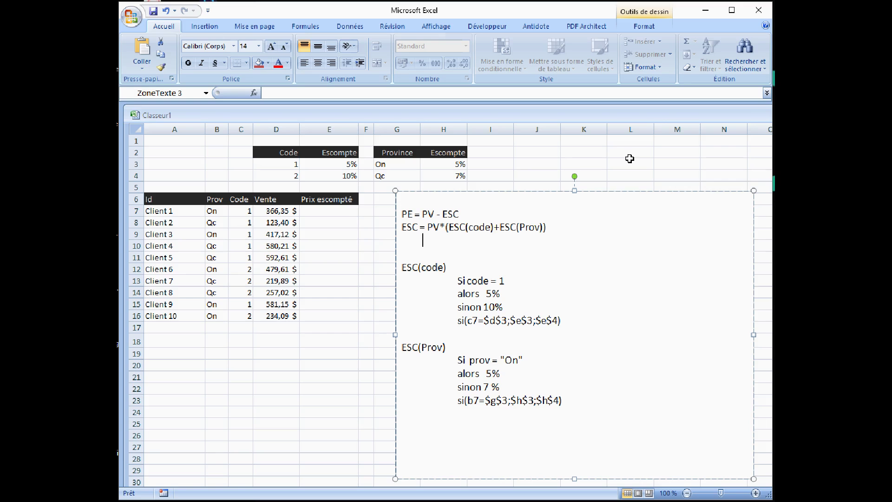
{"action": "type", "text": "100*(5%+10%"}
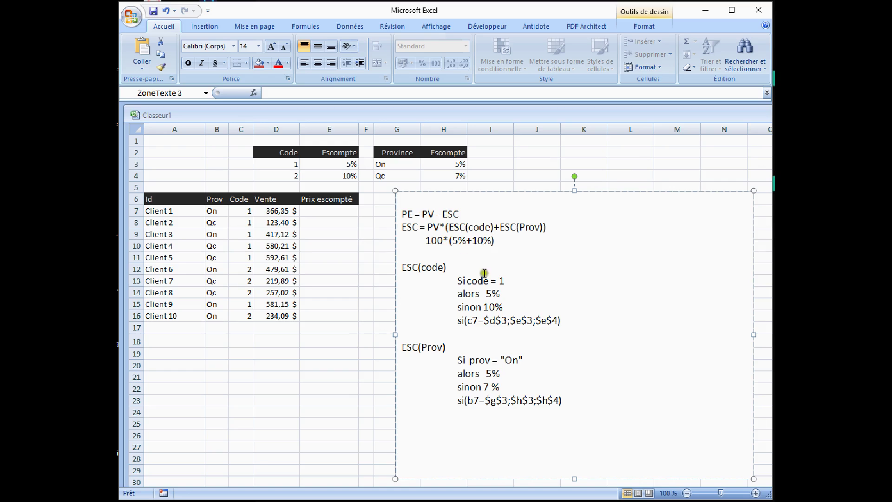
- Start a new line below the ESC(Prov) block with "ESC = PV*(" followed by a copy of the ESC(code) formula "si(c7=$d$3;$e$3;$e$4)"
{"action": "left_click", "coordinate": [579, 400]}
{"action": "key", "text": "Return"}
{"action": "key", "text": "Tab"}
{"action": "type", "text": "PV"}
{"action": "key", "text": "BackSpace"}
{"action": "key", "text": "BackSpace"}
{"action": "type", "text": "WE"}
{"action": "key", "text": "BackSpace"}
{"action": "key", "text": "BackSpace"}
{"action": "type", "text": "ESC = PV*"}
{"action": "left_click_drag", "start_coordinate": [568, 321], "coordinate": [460, 320]}
{"action": "key", "text": "Down"}
{"action": "key", "text": "Down"}
{"action": "key", "text": "ctrl+v"}
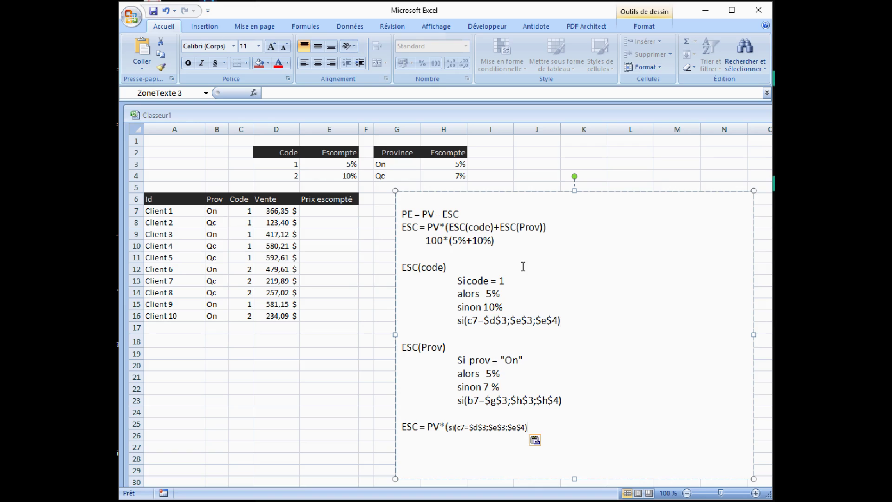
- Append "+" and a copy of "si(b7=$g$3;$h$3;$h$4)" to the new ESC line, and close the outer parenthesis
{"action": "type", "text": "+"}
{"action": "left_click_drag", "start_coordinate": [562, 400], "coordinate": [457, 400]}
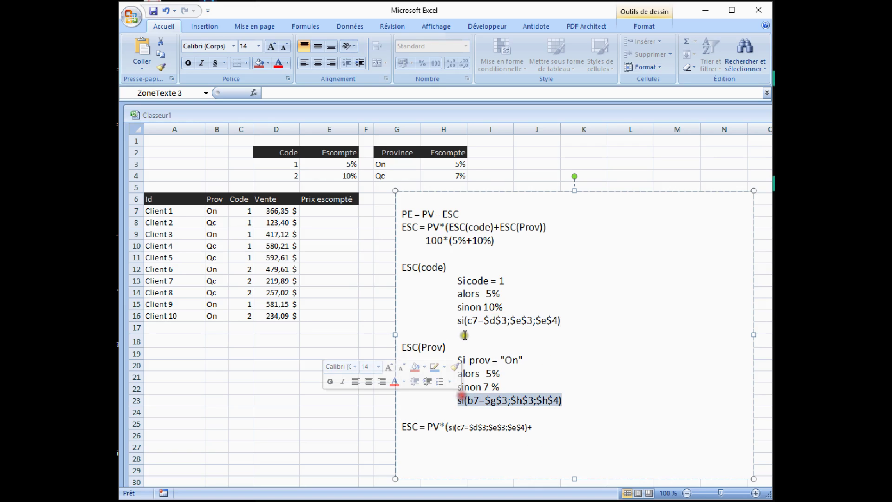
{"action": "left_click", "coordinate": [543, 427]}
{"action": "key", "text": "ctrl+v"}
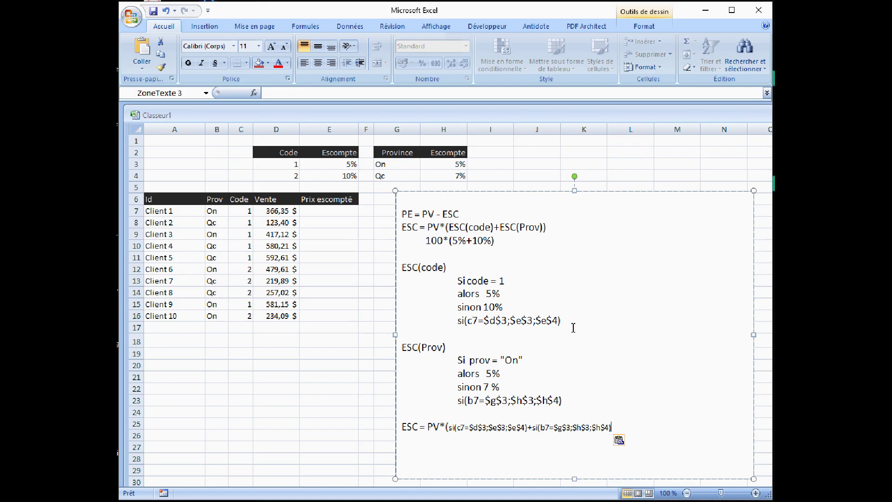
{"action": "type", "text": ")"}
- Set the font size of the two copied si formulas in the new ESC line to 14
{"action": "key", "text": "shift+Left"}
{"action": "key", "text": "shift+Left"}
{"action": "key", "text": "shift+Left"}
{"action": "key", "text": "shift+Left"}
{"action": "key", "text": "shift+Left"}
{"action": "key", "text": "shift+Left"}
{"action": "key", "text": "shift+Left"}
{"action": "key", "text": "shift+Left"}
{"action": "key", "text": "shift+Left"}
{"action": "key", "text": "shift+Left"}
{"action": "key", "text": "shift+Left"}
{"action": "key", "text": "shift+Left"}
{"action": "key", "text": "shift+Left"}
{"action": "key", "text": "shift+Left"}
{"action": "key", "text": "shift+Left"}
{"action": "key", "text": "shift+Left"}
{"action": "key", "text": "Right"}
{"action": "key", "text": "shift+Left"}
{"action": "key", "text": "shift+Left"}
{"action": "key", "text": "shift+Left"}
{"action": "key", "text": "shift+Left"}
{"action": "key", "text": "shift+Left"}
{"action": "key", "text": "shift+Left"}
{"action": "key", "text": "shift+Left"}
{"action": "key", "text": "shift+Left"}
{"action": "key", "text": "shift+Left"}
{"action": "key", "text": "shift+Left"}
{"action": "key", "text": "shift+Left"}
{"action": "key", "text": "shift+Left"}
{"action": "key", "text": "shift+Left"}
{"action": "key", "text": "shift+Left"}
{"action": "key", "text": "shift+Left"}
{"action": "key", "text": "shift+Left"}
{"action": "key", "text": "shift+Left"}
{"action": "key", "text": "shift+Left"}
{"action": "key", "text": "shift+Left"}
{"action": "key", "text": "shift+Left"}
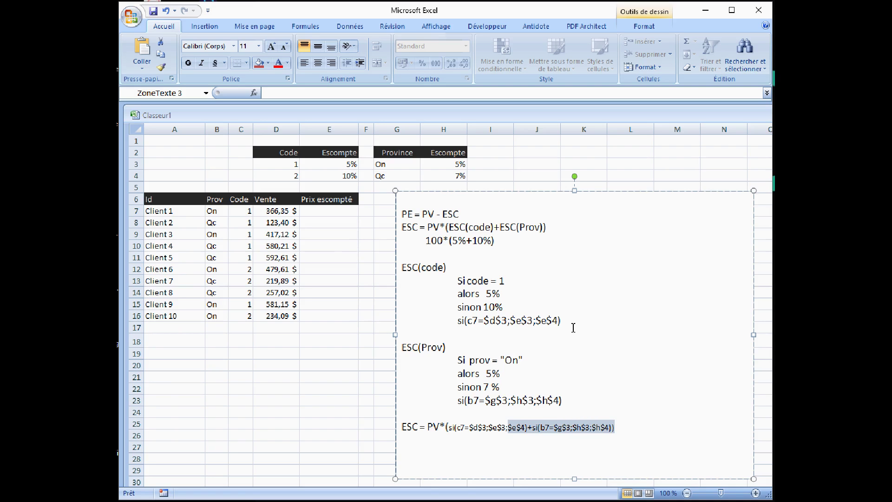
{"action": "key", "text": "shift+Left"}
{"action": "key", "text": "shift+Left"}
{"action": "key", "text": "shift+Left"}
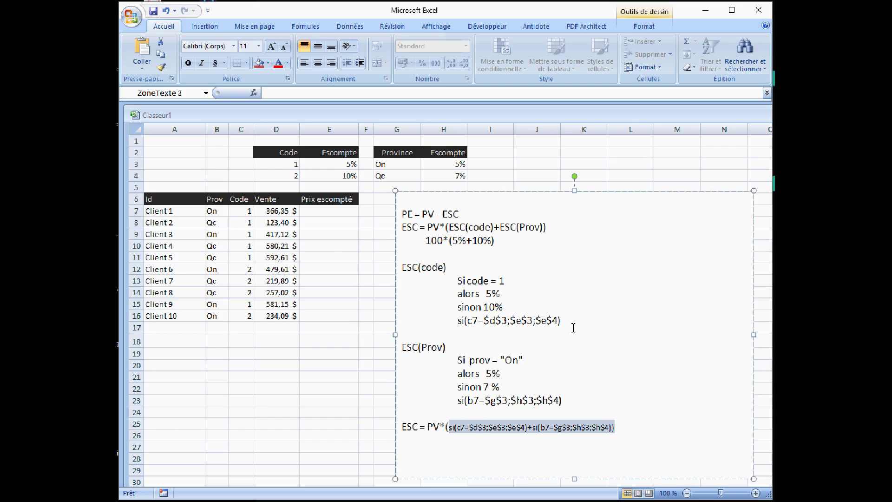
{"action": "left_click", "coordinate": [259, 46]}
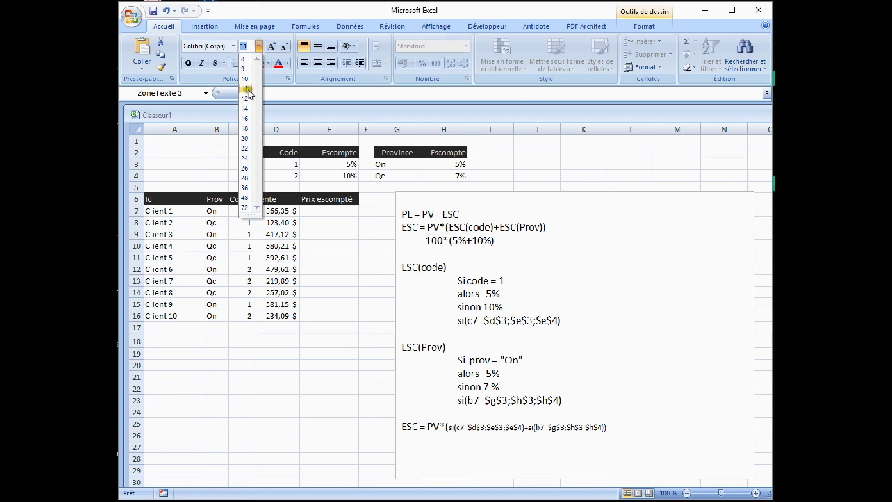
{"action": "left_click", "coordinate": [244, 99]}
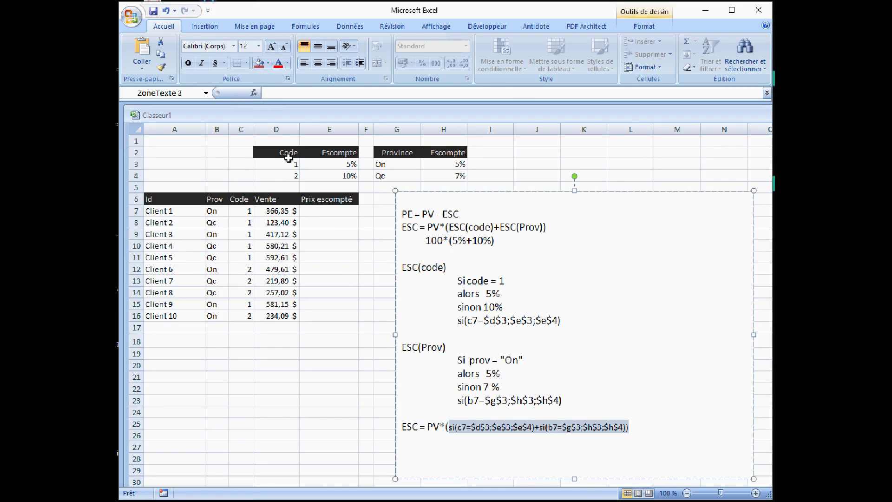
{"action": "left_click", "coordinate": [262, 45]}
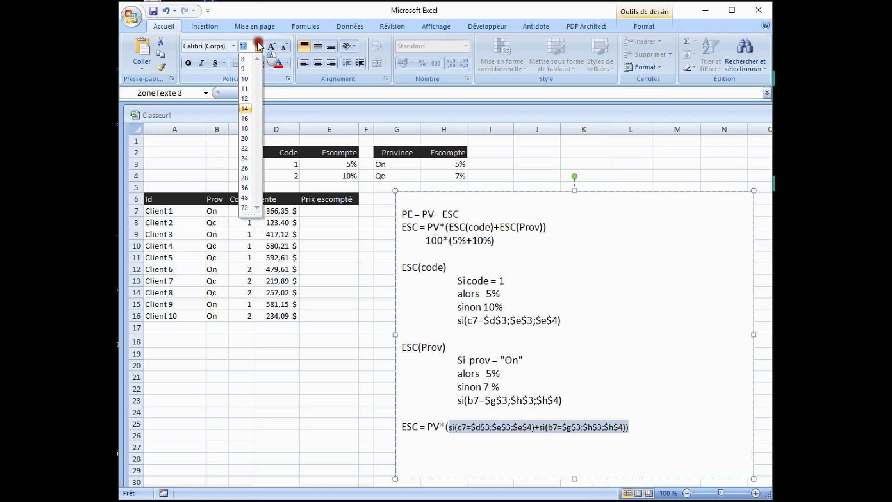
{"action": "left_click", "coordinate": [245, 119]}
{"action": "left_click", "coordinate": [517, 341]}
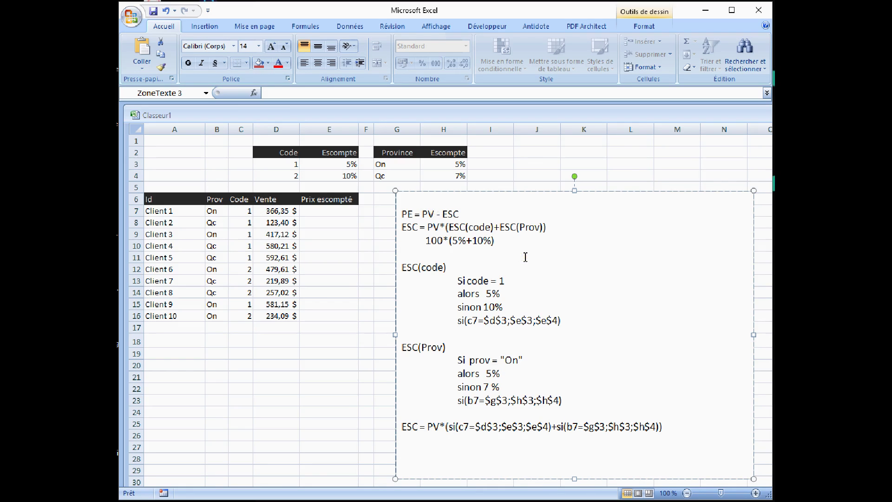
- Add a "PE =" line below the combined ESC formula and replace PV with D7 in that ESC formula
{"action": "left_click", "coordinate": [668, 422]}
{"action": "key", "text": "Return"}
{"action": "left_click", "coordinate": [440, 426]}
{"action": "key", "text": "BackSpace"}
{"action": "key", "text": "BackSpace"}
{"action": "type", "text": "D7"}
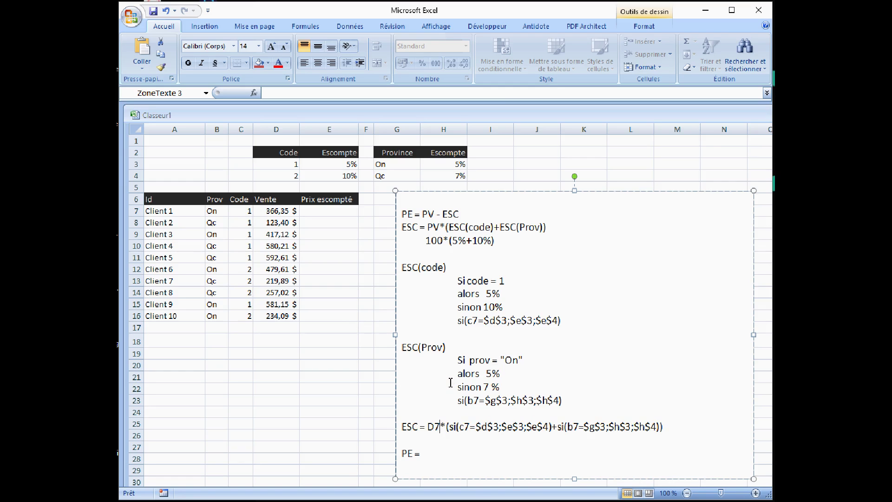
- Complete the last line as "PE = D7-" followed by a copy of the whole D7*(...) expression from the ESC line above
{"action": "left_click", "coordinate": [427, 453]}
{"action": "left_click_drag", "start_coordinate": [663, 427], "coordinate": [427, 427]}
{"action": "key", "text": "ctrl+c"}
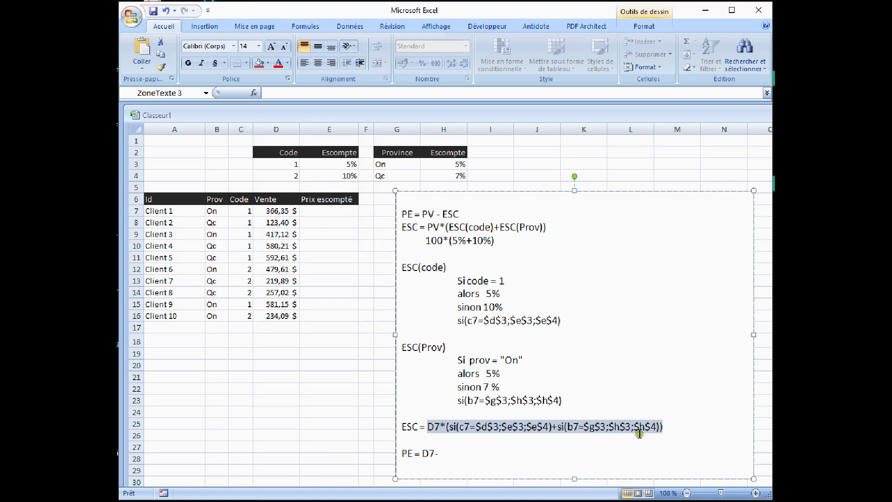
{"action": "left_click", "coordinate": [451, 450]}
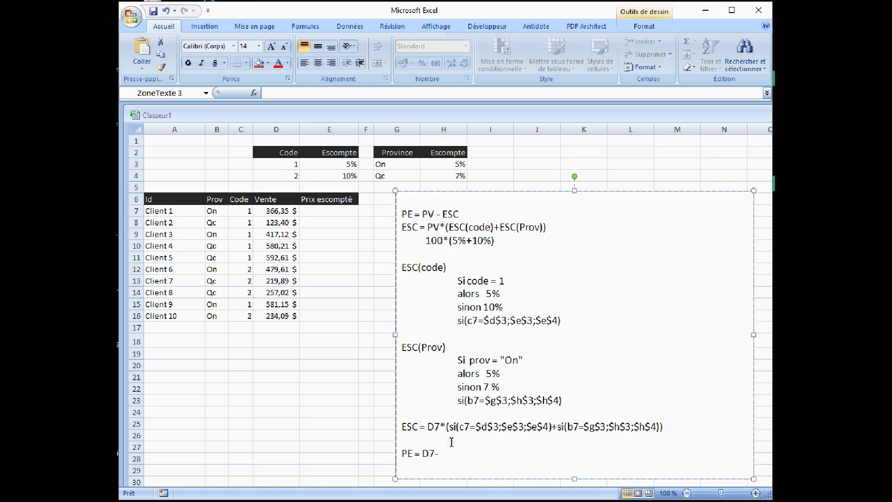
{"action": "key", "text": "ctrl+v"}
- Set the font size of the entire PE formula line to 14
{"action": "key", "text": "shift+Home"}
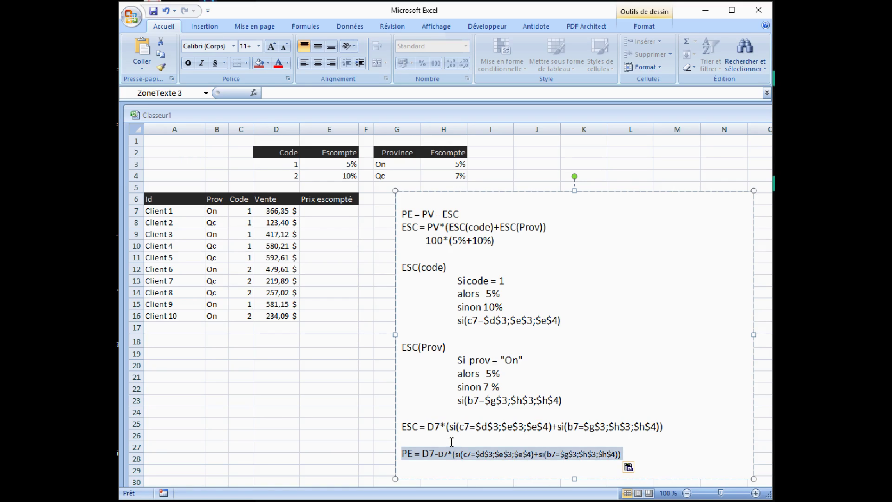
{"action": "left_click", "coordinate": [259, 47]}
{"action": "left_click", "coordinate": [244, 118]}
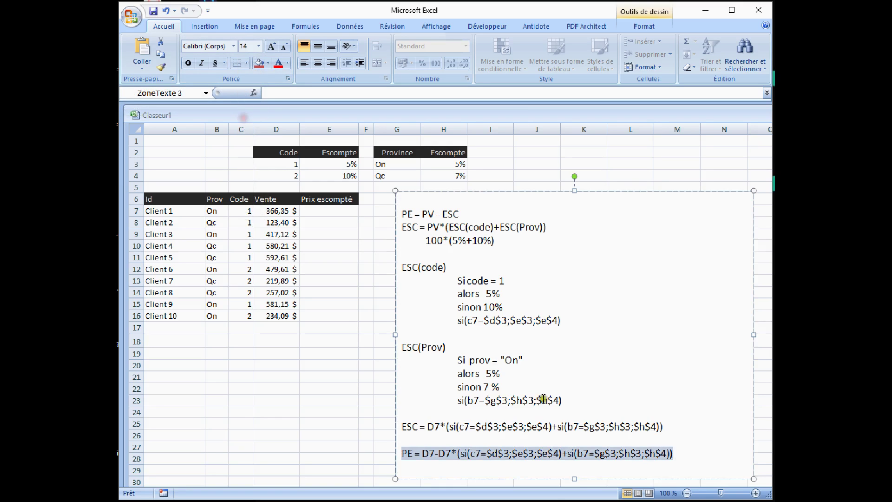
{"action": "left_click", "coordinate": [474, 425]}
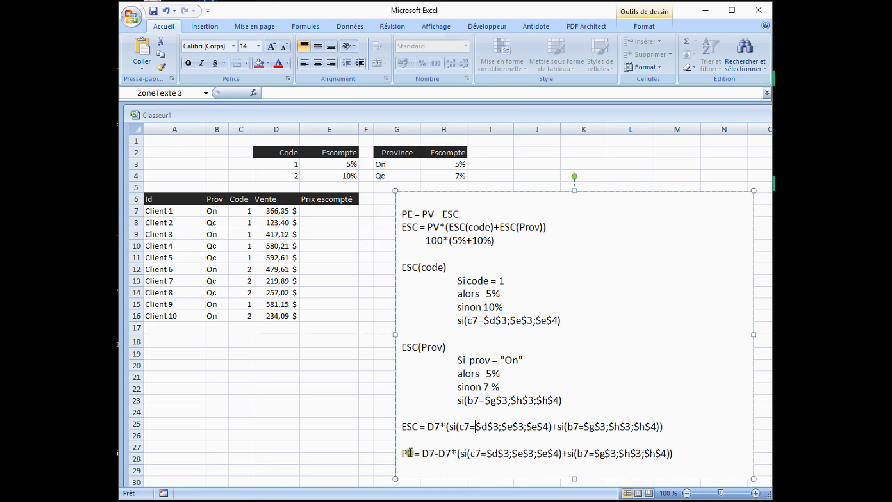
- Remove the blank line above PE and put its formula on its own line below, beginning with "=D7" without a space
{"action": "left_click_drag", "start_coordinate": [404, 453], "coordinate": [675, 468]}
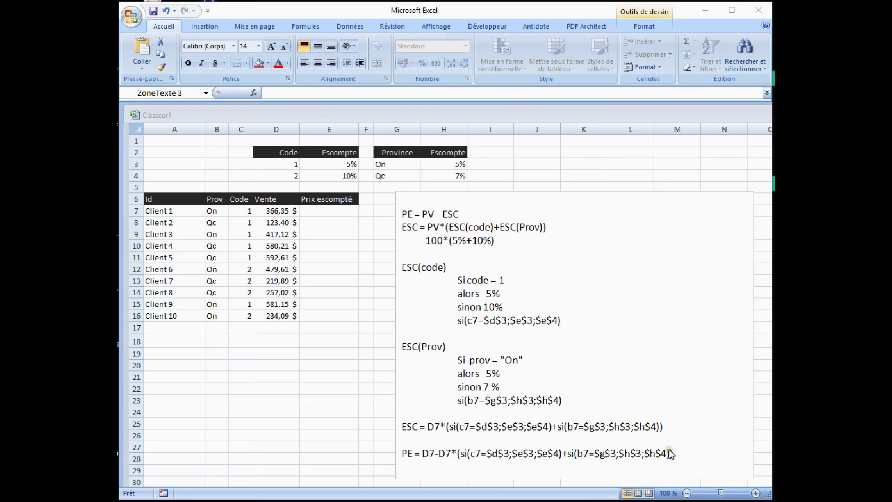
{"action": "left_click", "coordinate": [683, 454]}
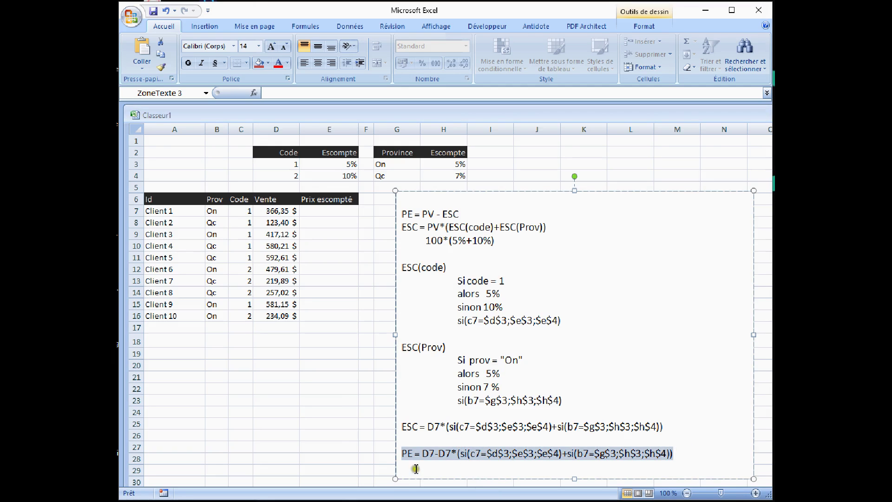
{"action": "left_click", "coordinate": [416, 450]}
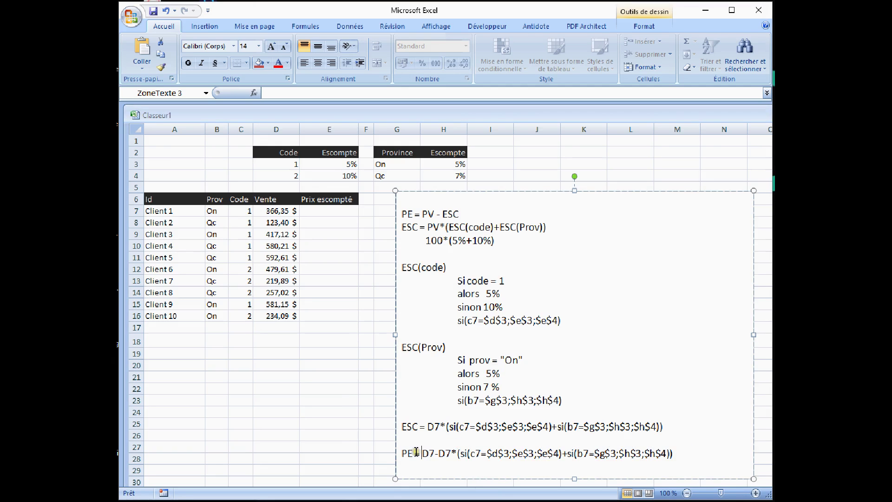
{"action": "key", "text": "BackSpace"}
{"action": "left_click", "coordinate": [421, 439]}
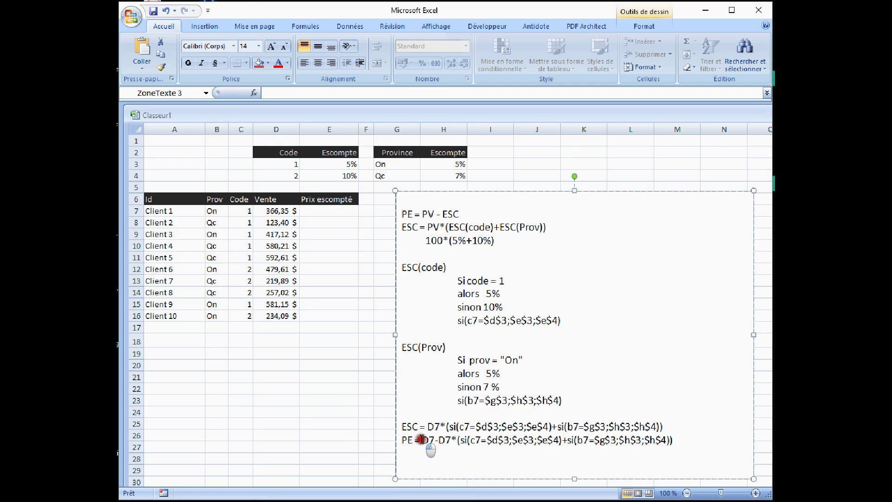
{"action": "left_click", "coordinate": [416, 440]}
{"action": "key", "text": "Return"}
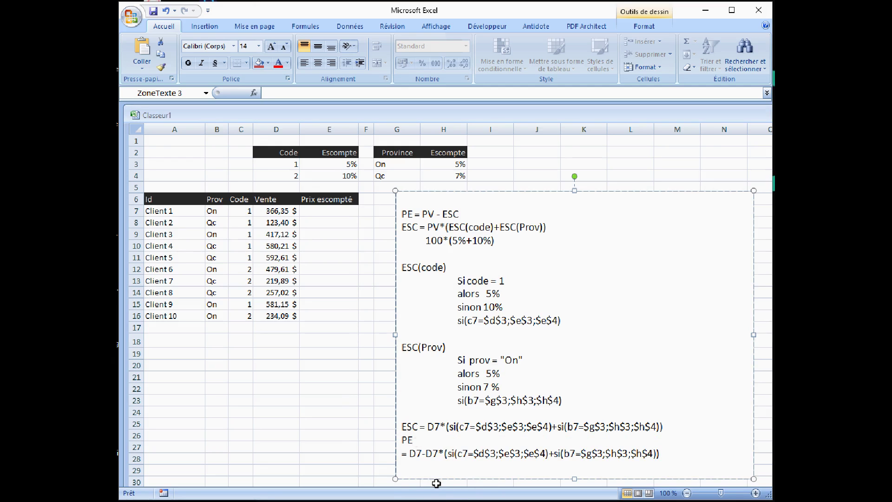
{"action": "key", "text": "Right"}
{"action": "key", "text": "Delete"}
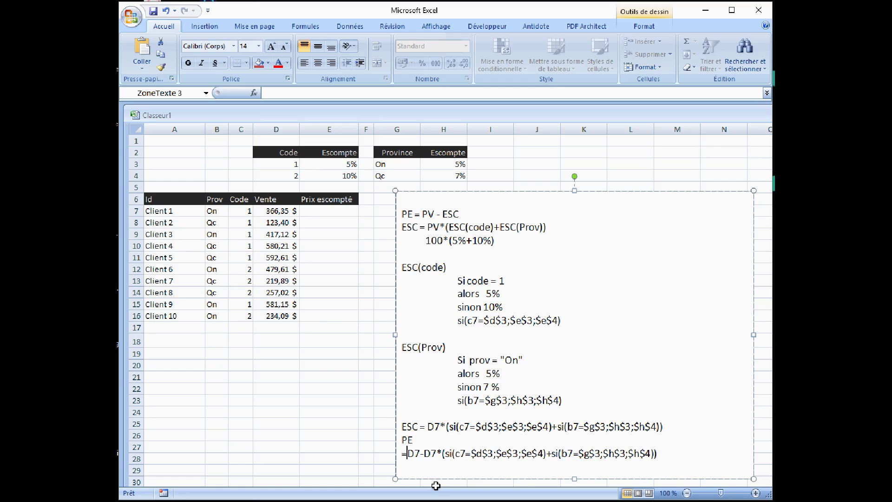
- Copy the formula "=D7-D7*(si(c7=$d$3;$e$3;$e$4)+si(b7=$g$3;$h$3;$h$4))" from the text box into cell E7
{"action": "left_click_drag", "start_coordinate": [658, 453], "coordinate": [390, 450]}
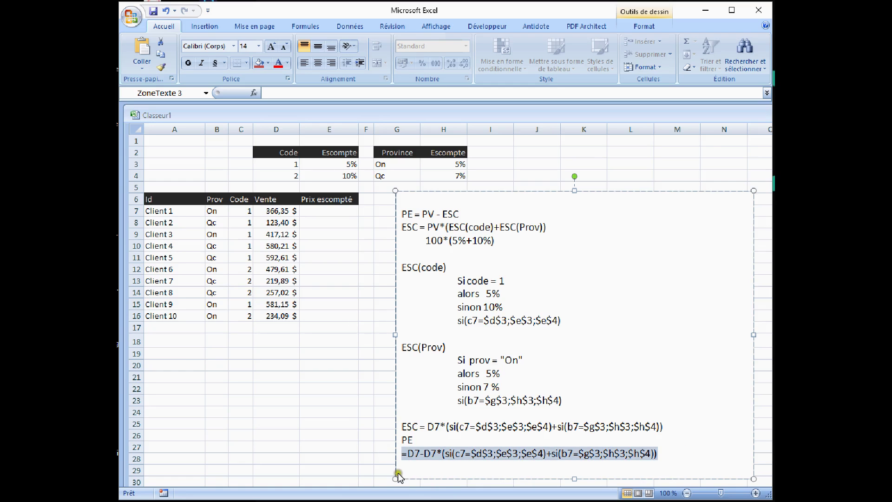
{"action": "left_click", "coordinate": [306, 211]}
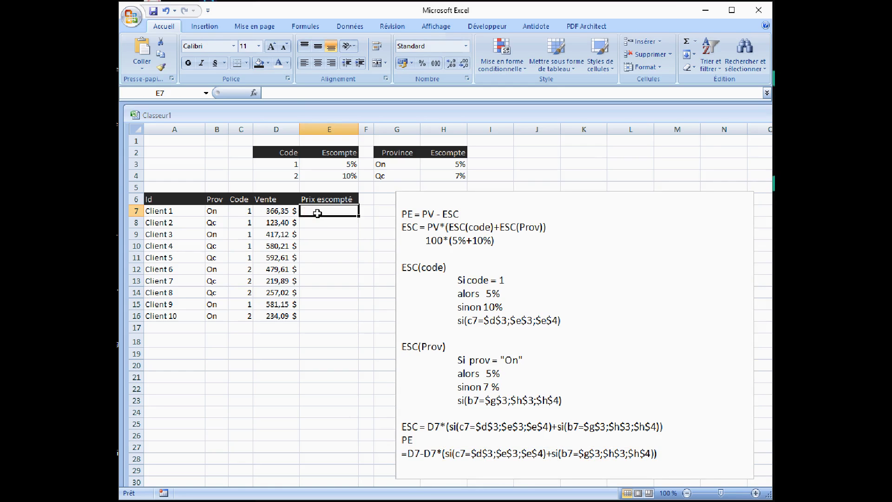
{"action": "type", "text": "=D7-D7*(SI(C7=$D$3;$E$3;$E$4)+SI(B7=$G$3;$H$3;$H$4))"}
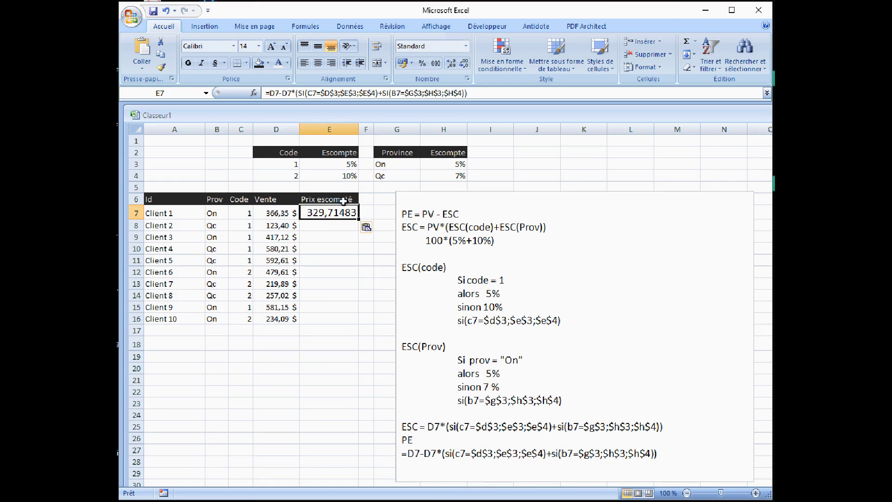
{"action": "key", "text": "Return"}
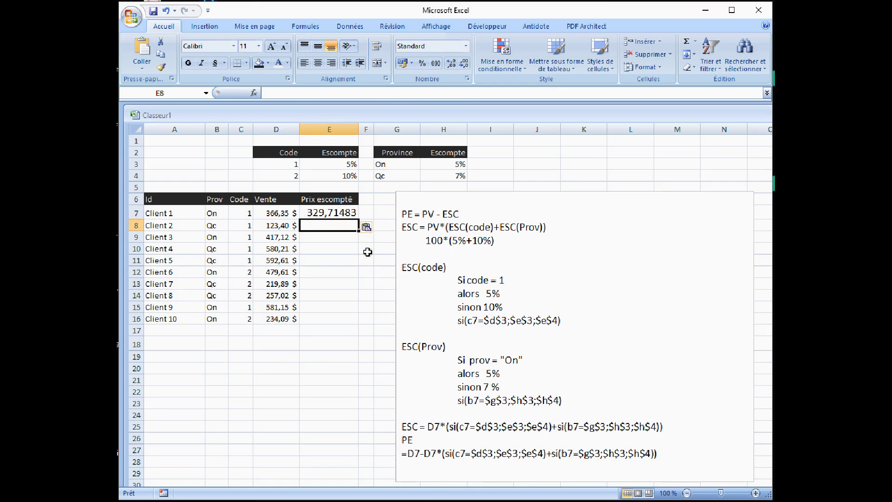
- Set the font size of cell E7 to 12
{"action": "left_click", "coordinate": [333, 212]}
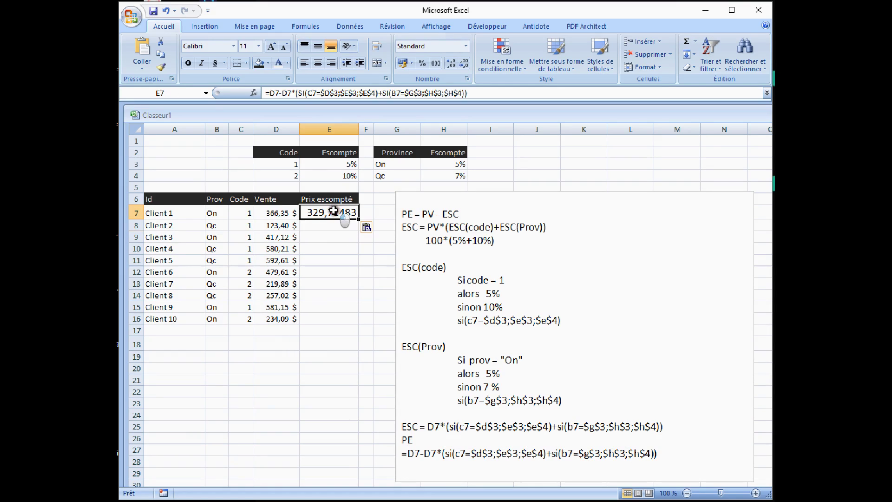
{"action": "left_click", "coordinate": [258, 45]}
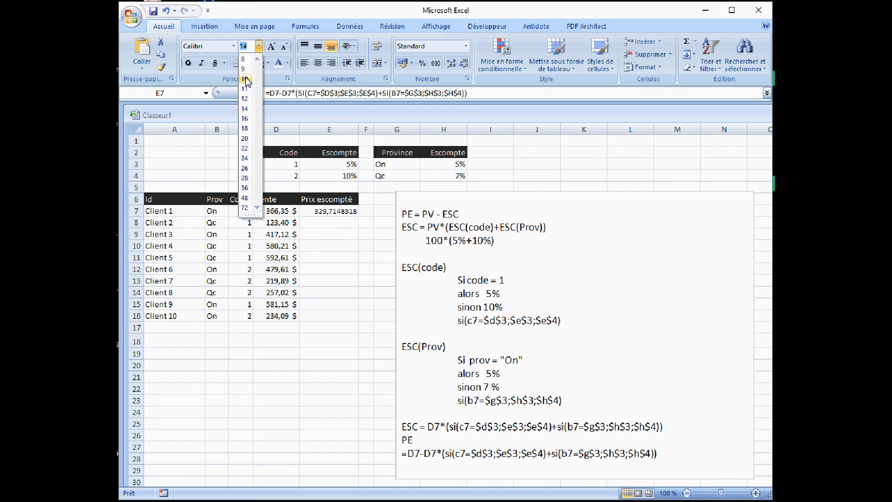
{"action": "left_click", "coordinate": [244, 99]}
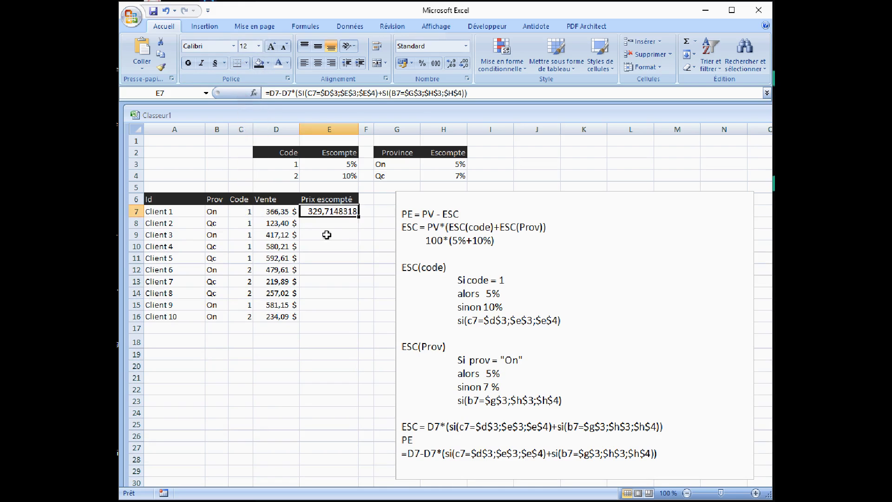
- Apply the "$ Français (Canada)" accounting format to E7 and fill its formula down through E16
{"action": "left_click", "coordinate": [412, 63]}
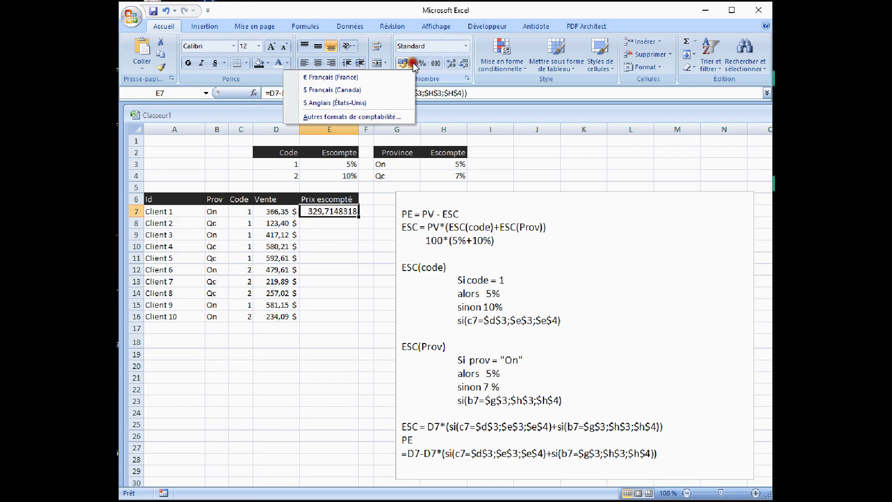
{"action": "left_click", "coordinate": [362, 93]}
{"action": "left_click_drag", "start_coordinate": [358, 217], "coordinate": [351, 325]}
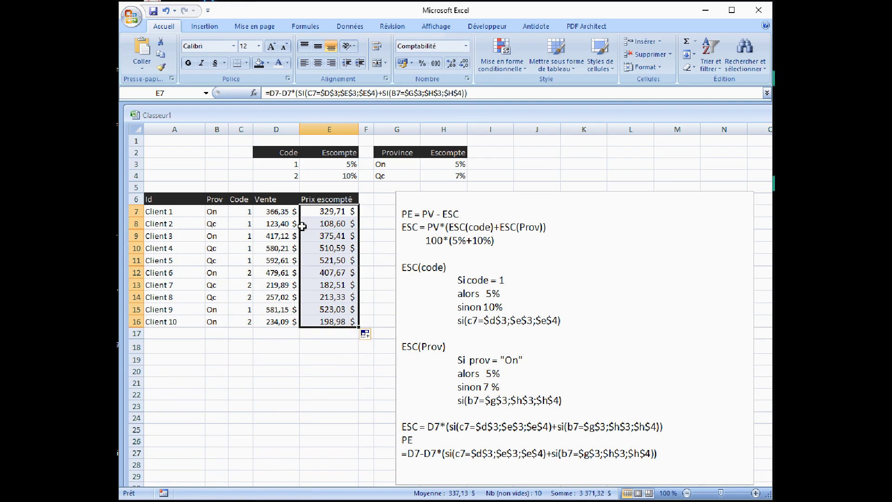
- Change Client 1's code in C7 to 2
{"action": "left_click", "coordinate": [240, 211]}
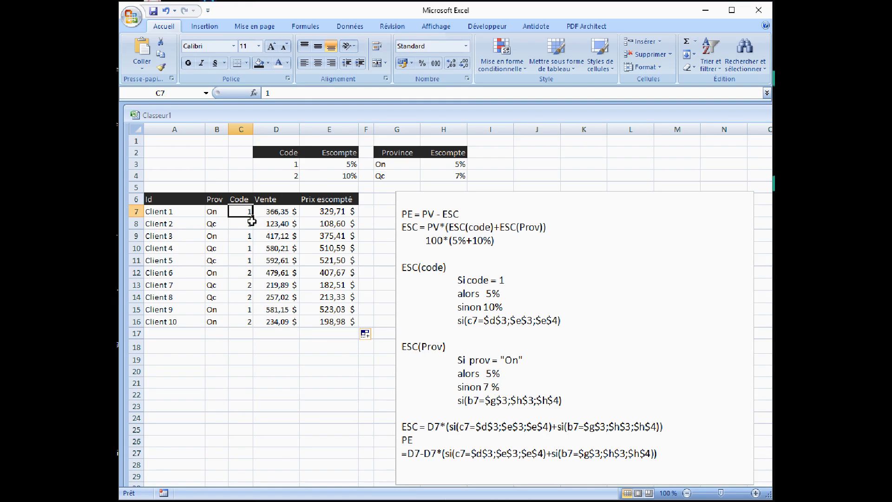
{"action": "type", "text": "2"}
{"action": "key", "text": "Return"}
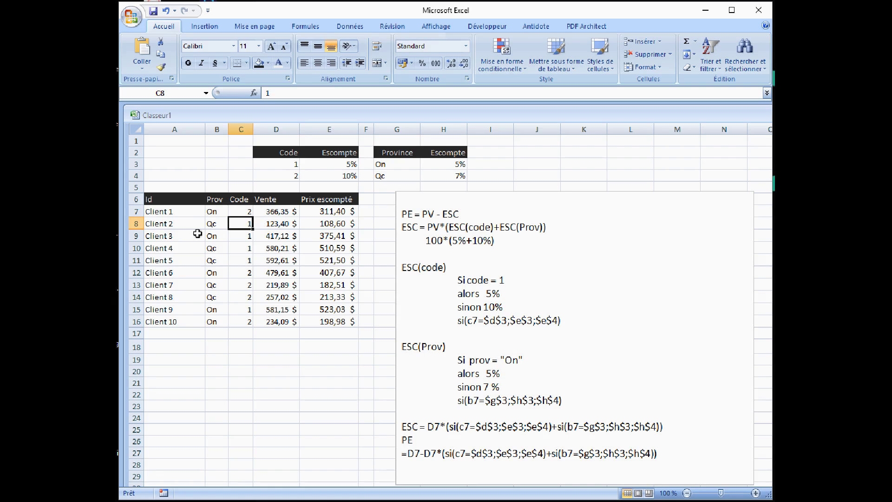
- Change Client 1's Vente amount in D7 to 100
{"action": "left_click", "coordinate": [283, 212]}
{"action": "type", "text": "100"}
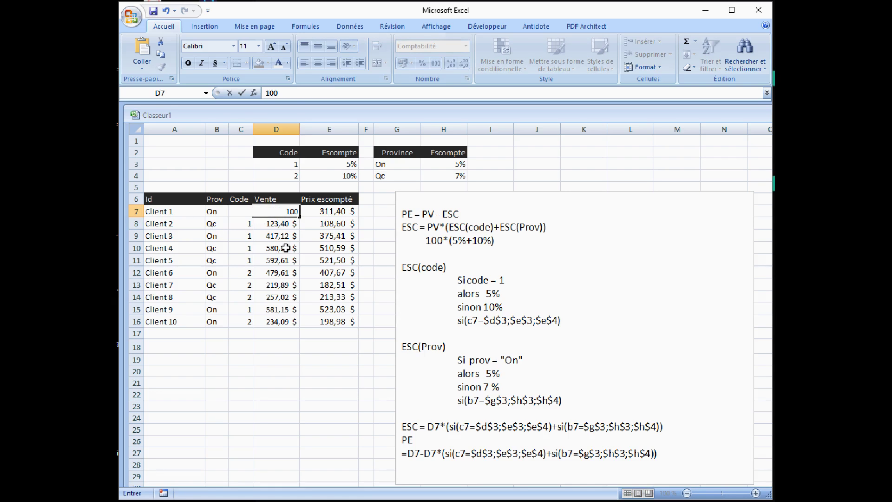
{"action": "key", "text": "Return"}
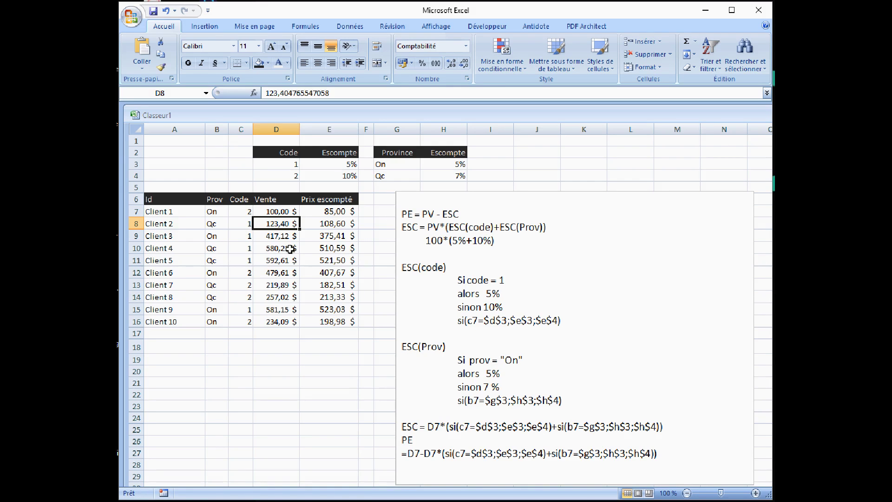
{"action": "key", "text": "Up"}
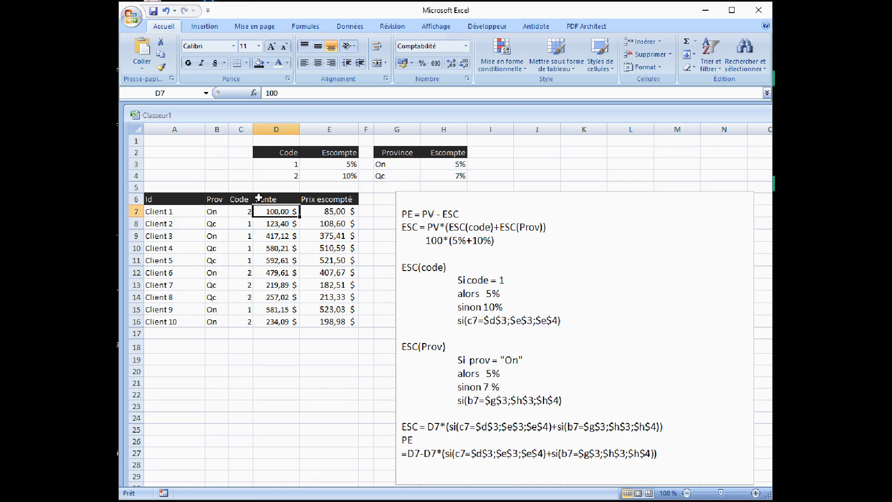
- Test the discount formula by changing Client 1's code in C7 to 1, and set it back to 2
{"action": "left_click", "coordinate": [240, 209]}
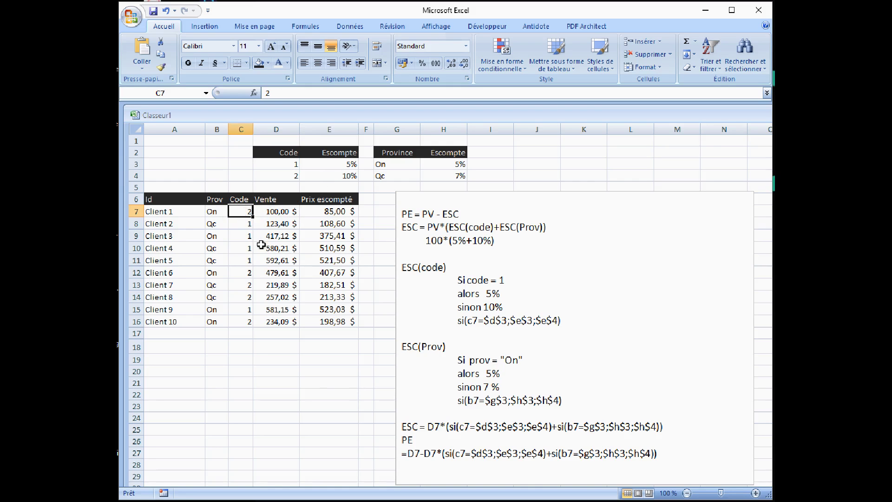
{"action": "type", "text": "1"}
{"action": "key", "text": "Return"}
{"action": "left_click", "coordinate": [246, 212]}
{"action": "type", "text": "2"}
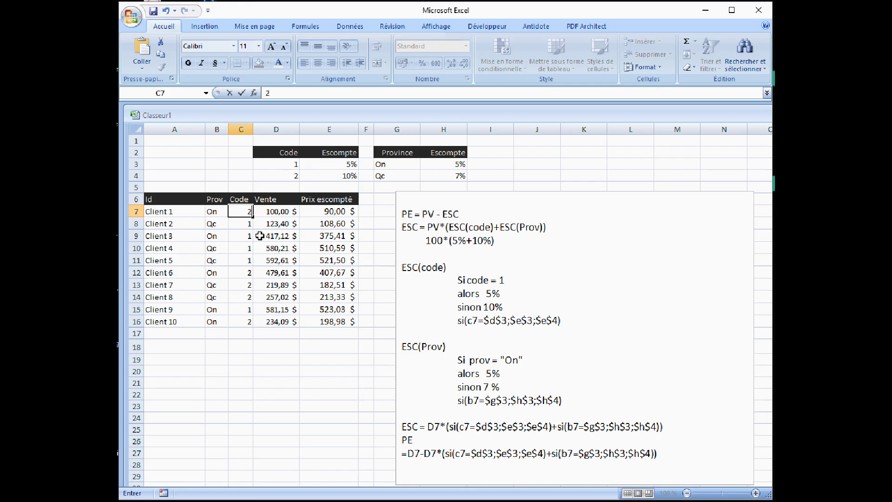
{"action": "key", "text": "ctrl+Return"}
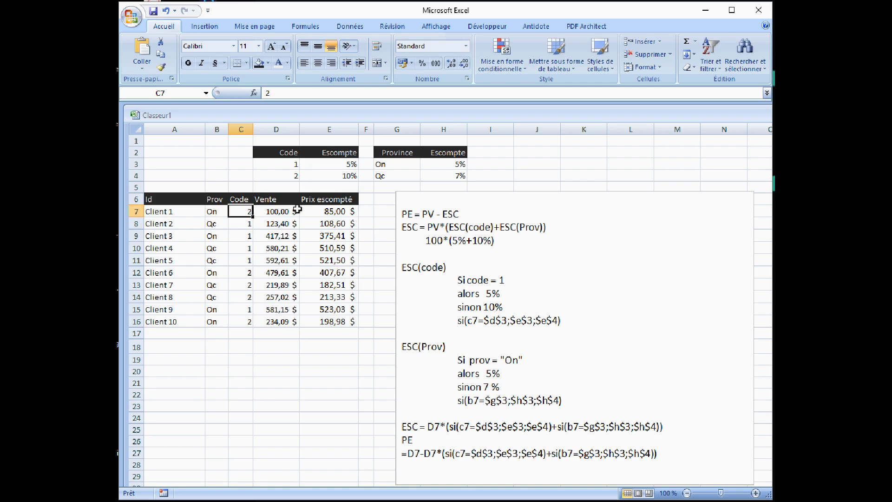
- Change Client 1's province in B7 to Qc and select the Prix escompté formula in E7
{"action": "left_click", "coordinate": [212, 212]}
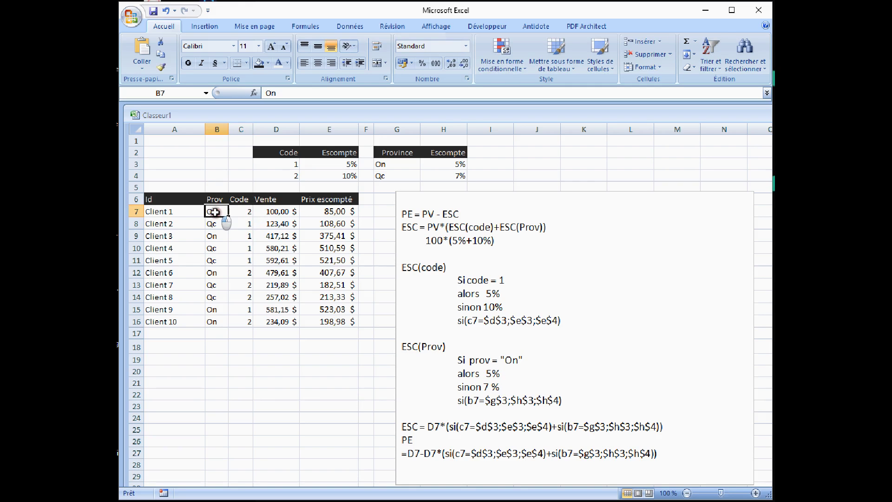
{"action": "type", "text": "Qc"}
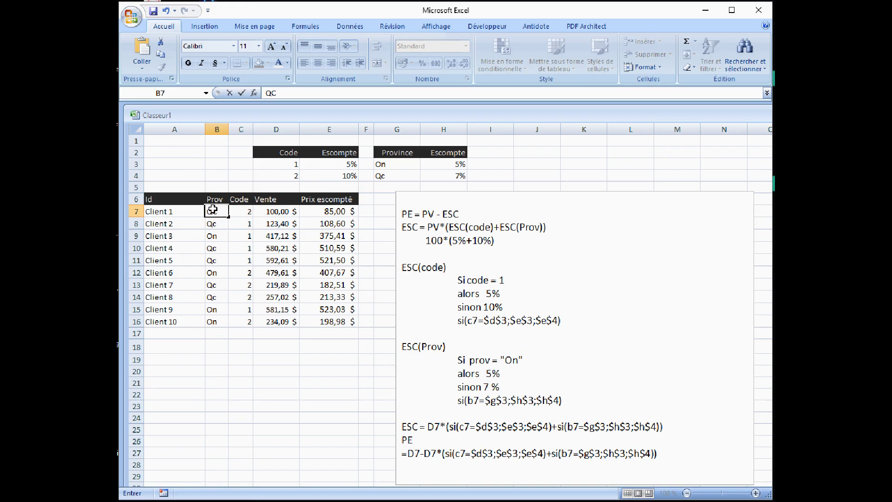
{"action": "key", "text": "ctrl+Return"}
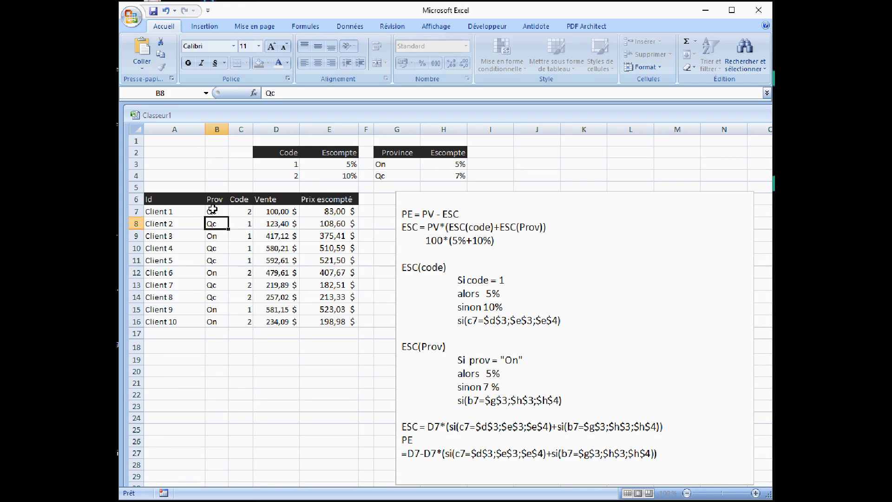
{"action": "key", "text": "Right"}
{"action": "key", "text": "Right"}
{"action": "key", "text": "Right"}
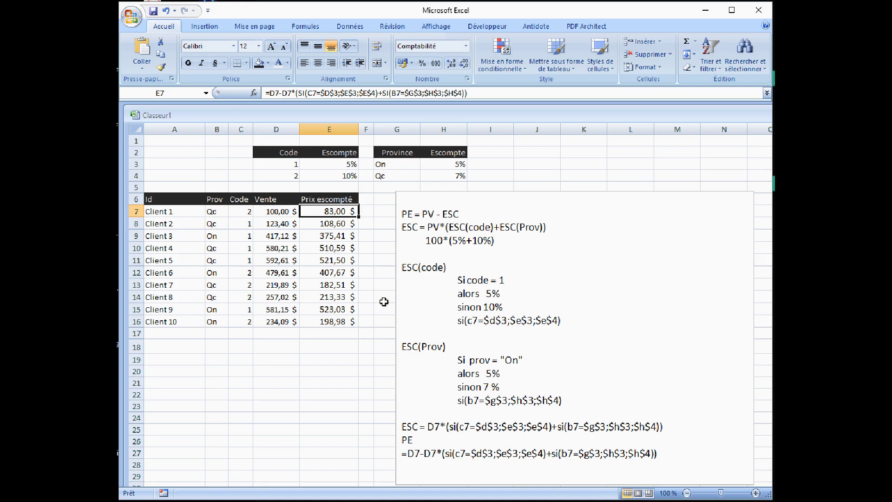